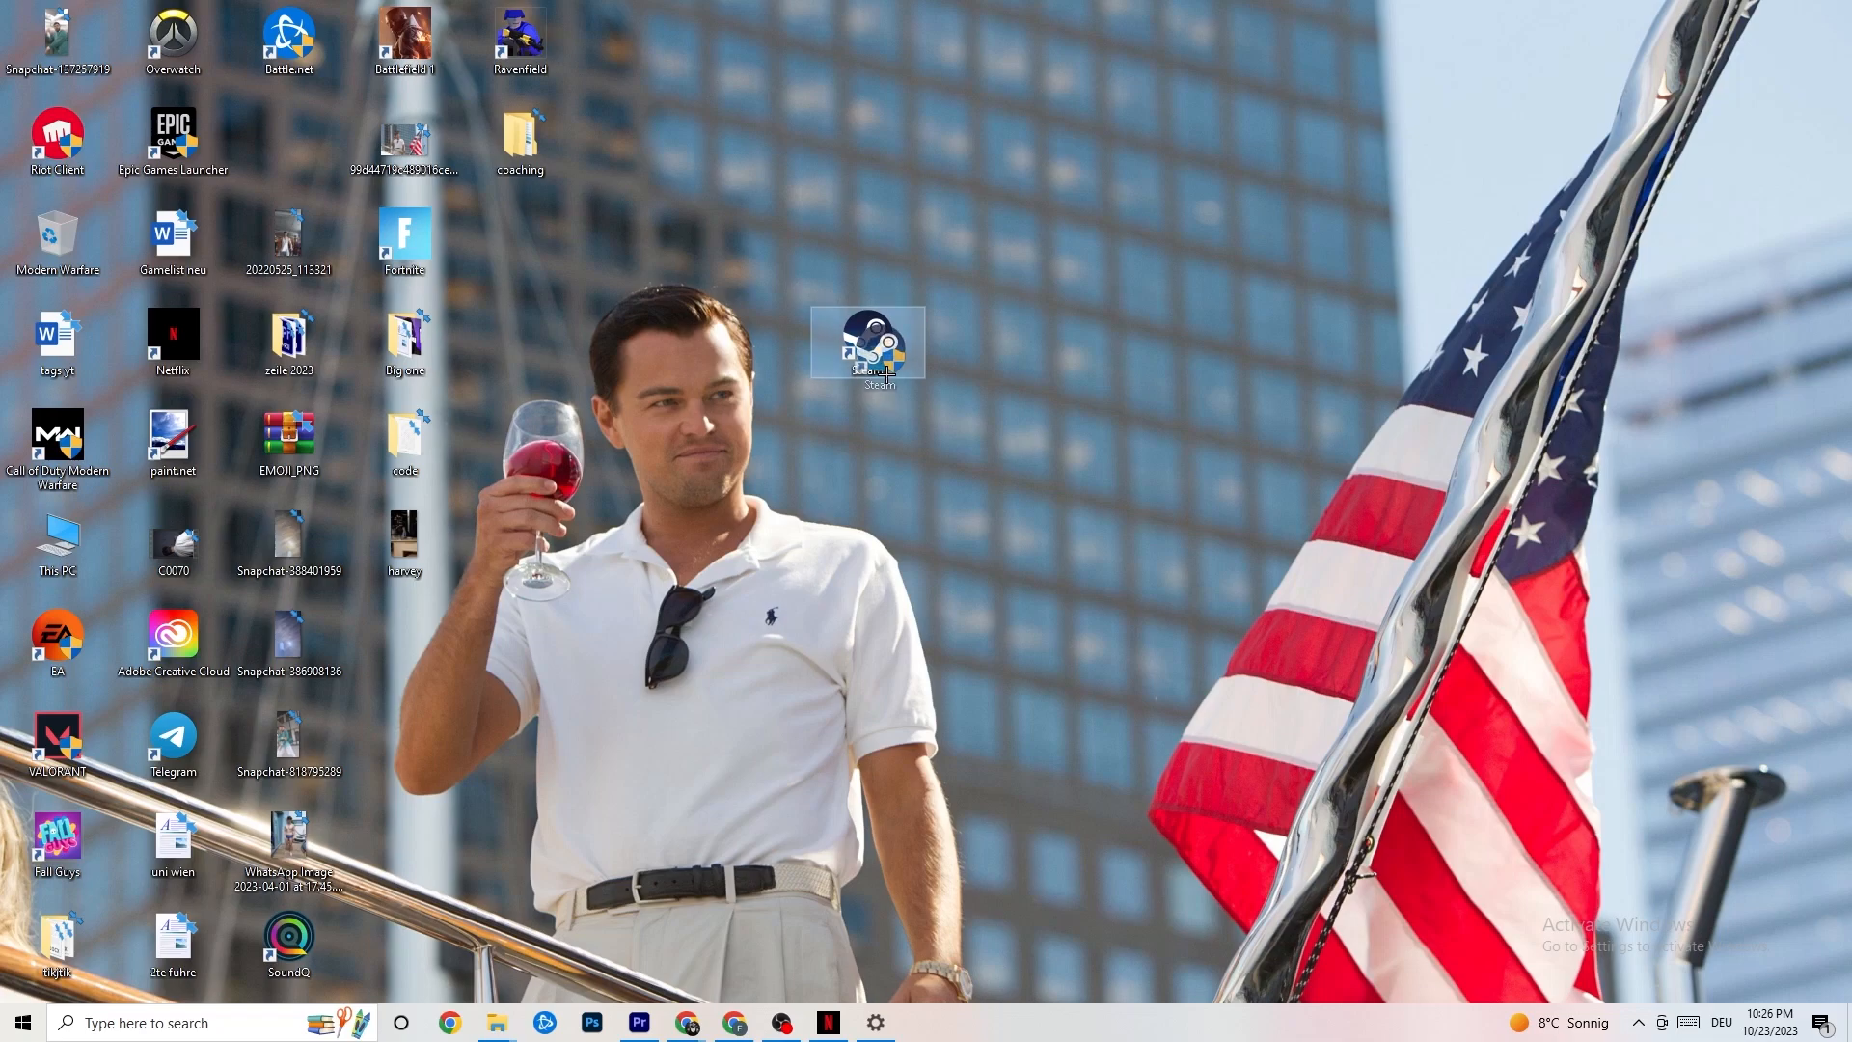
left_click(863, 222)
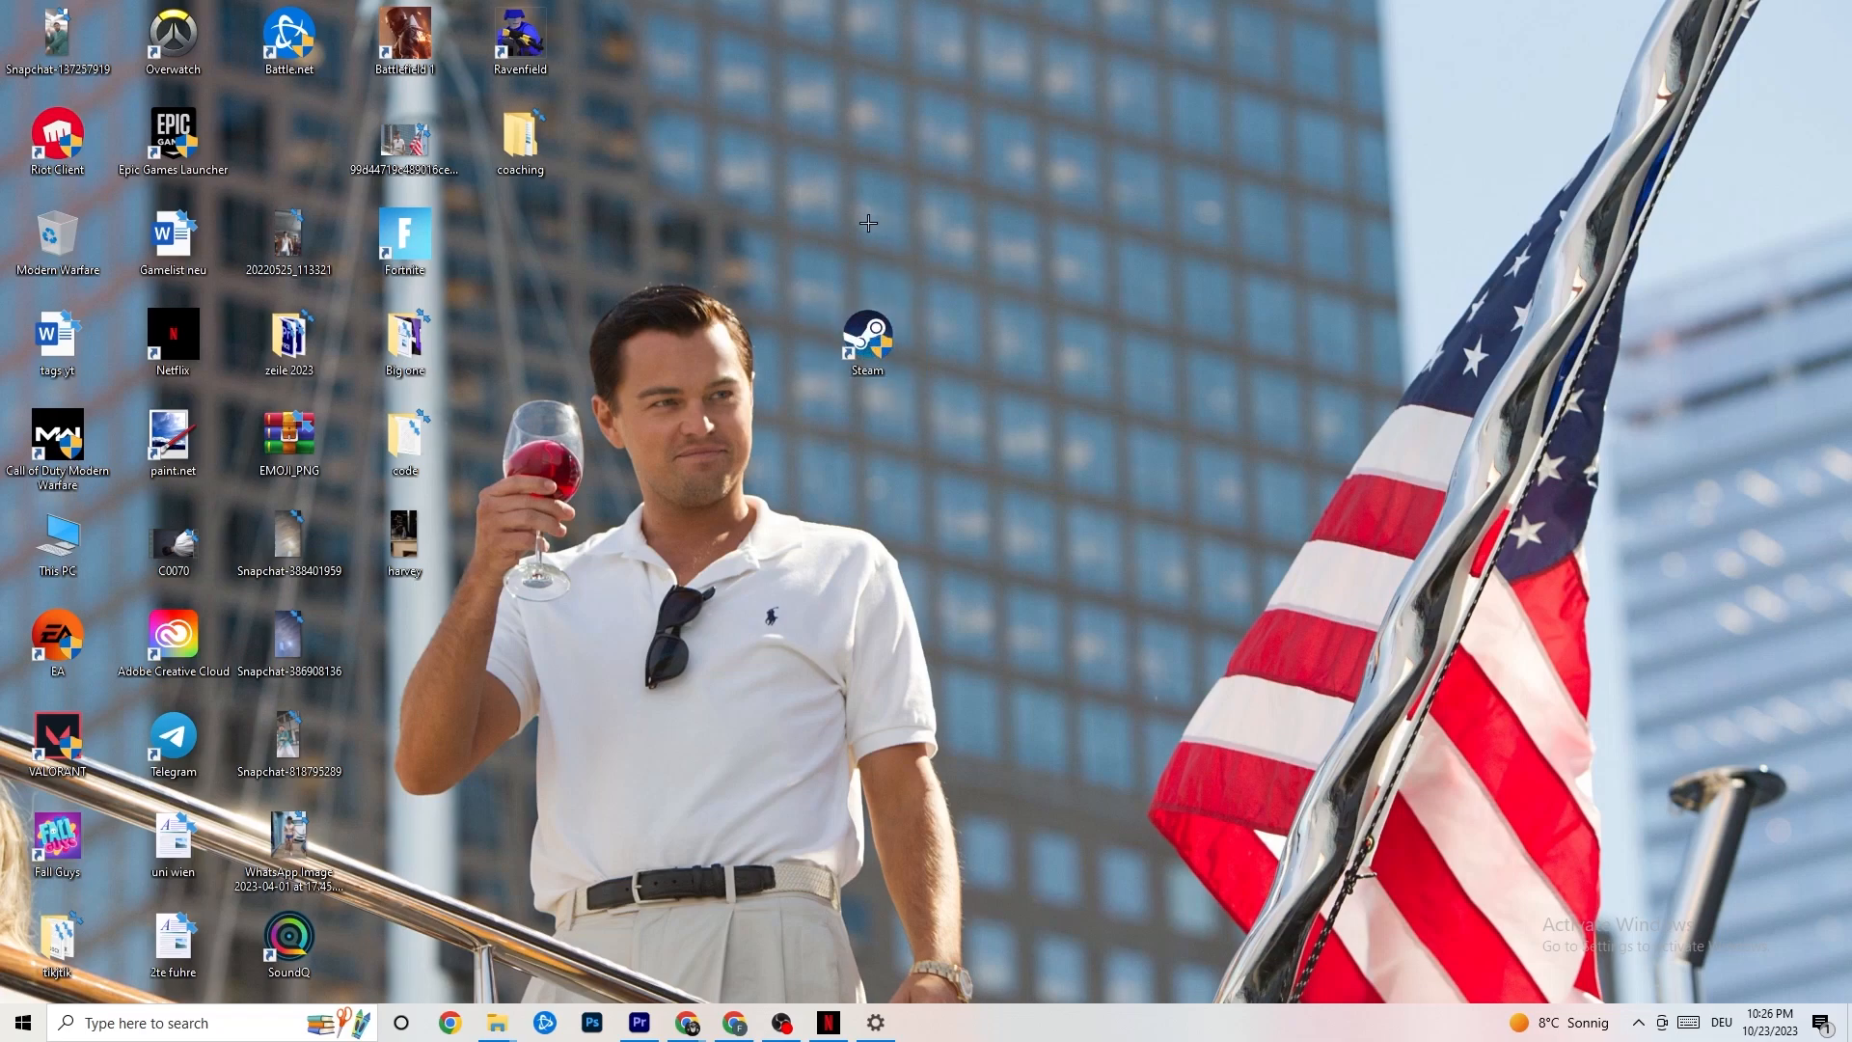
right_click(886, 337)
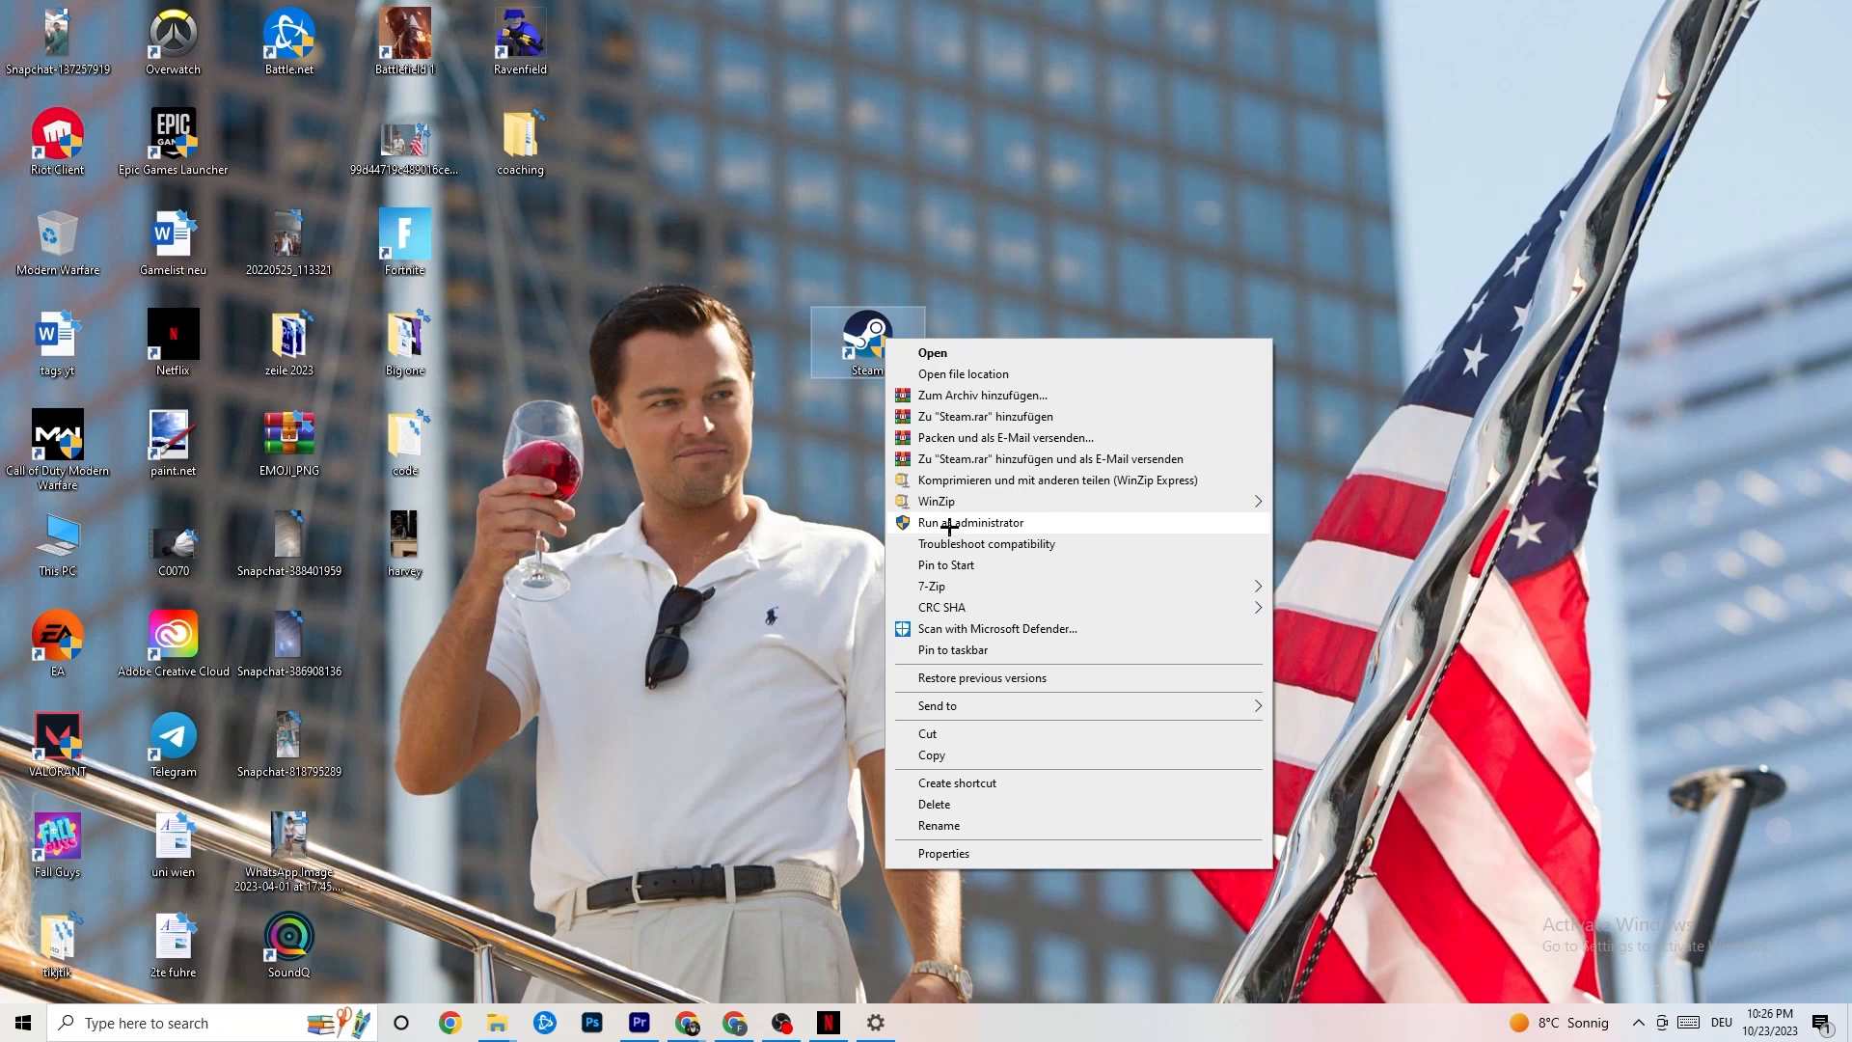
left_click(797, 513)
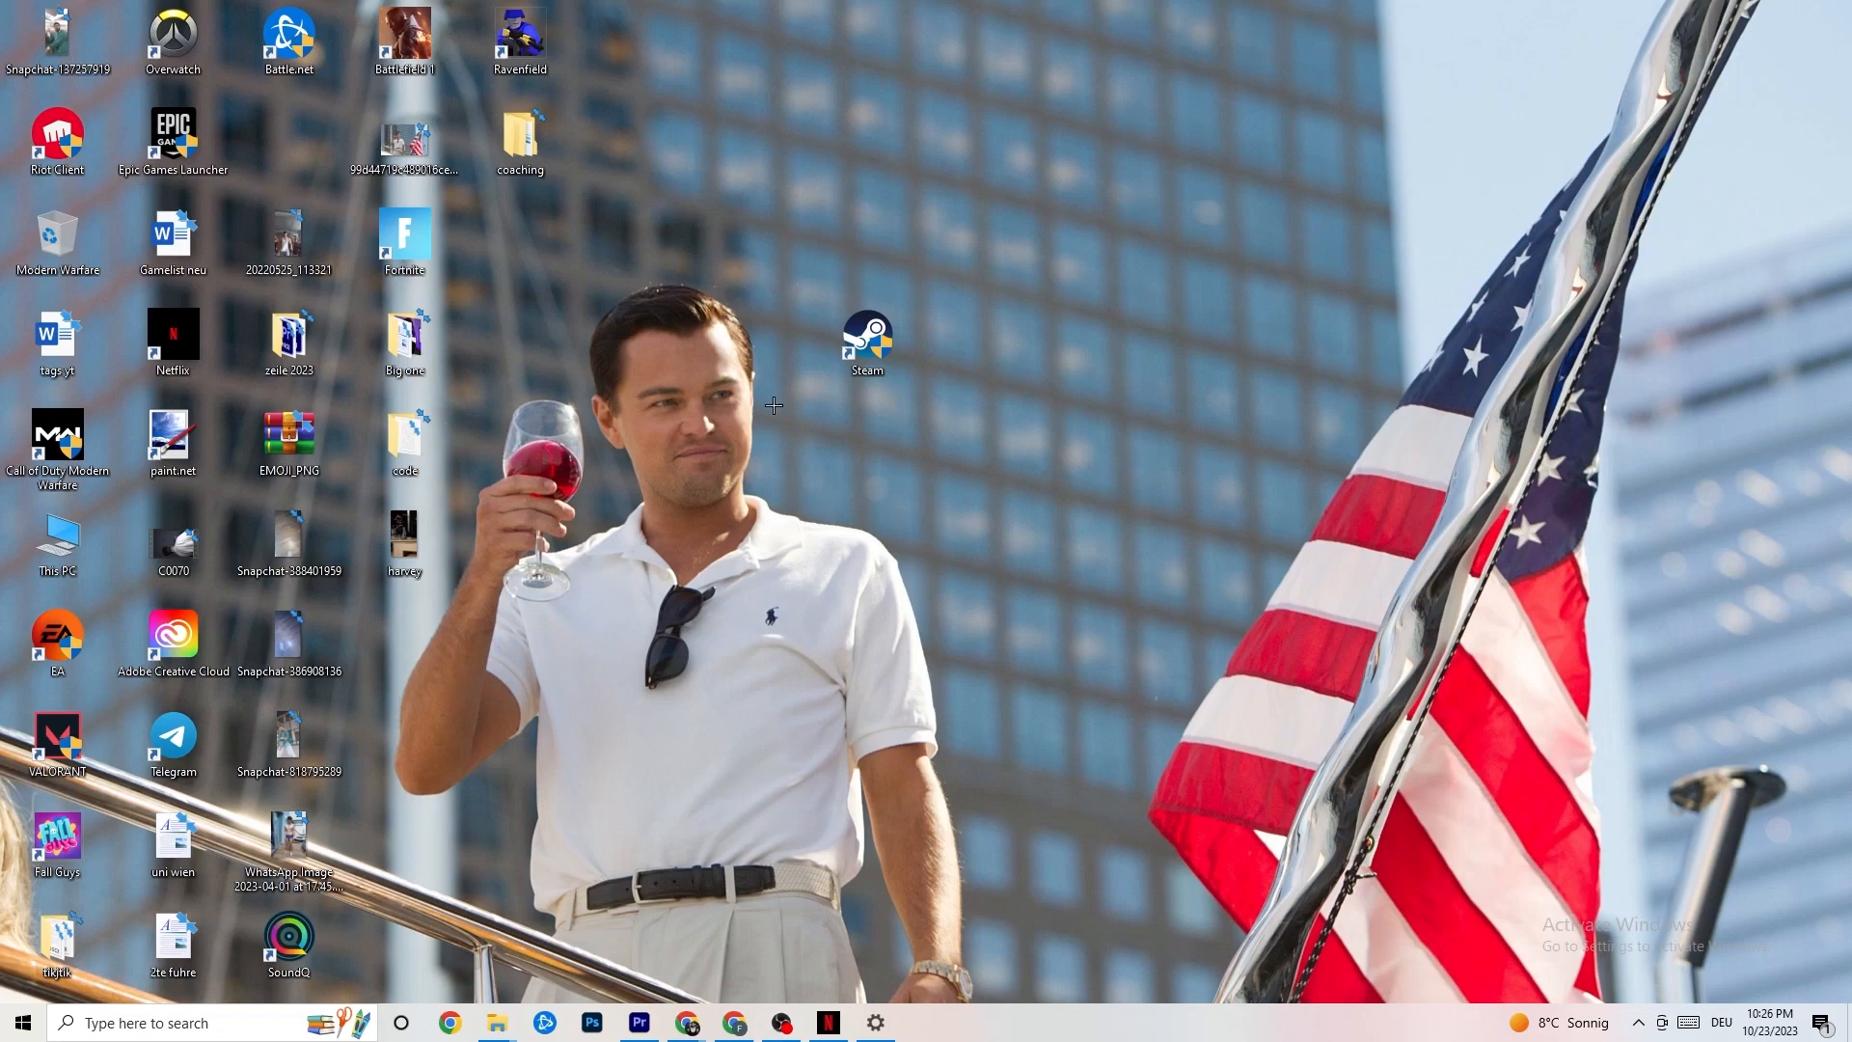
- Review the compatibility settings and the list of Windows versions in the Steam shortcut's properties, and accept the dialog
right_click(865, 343)
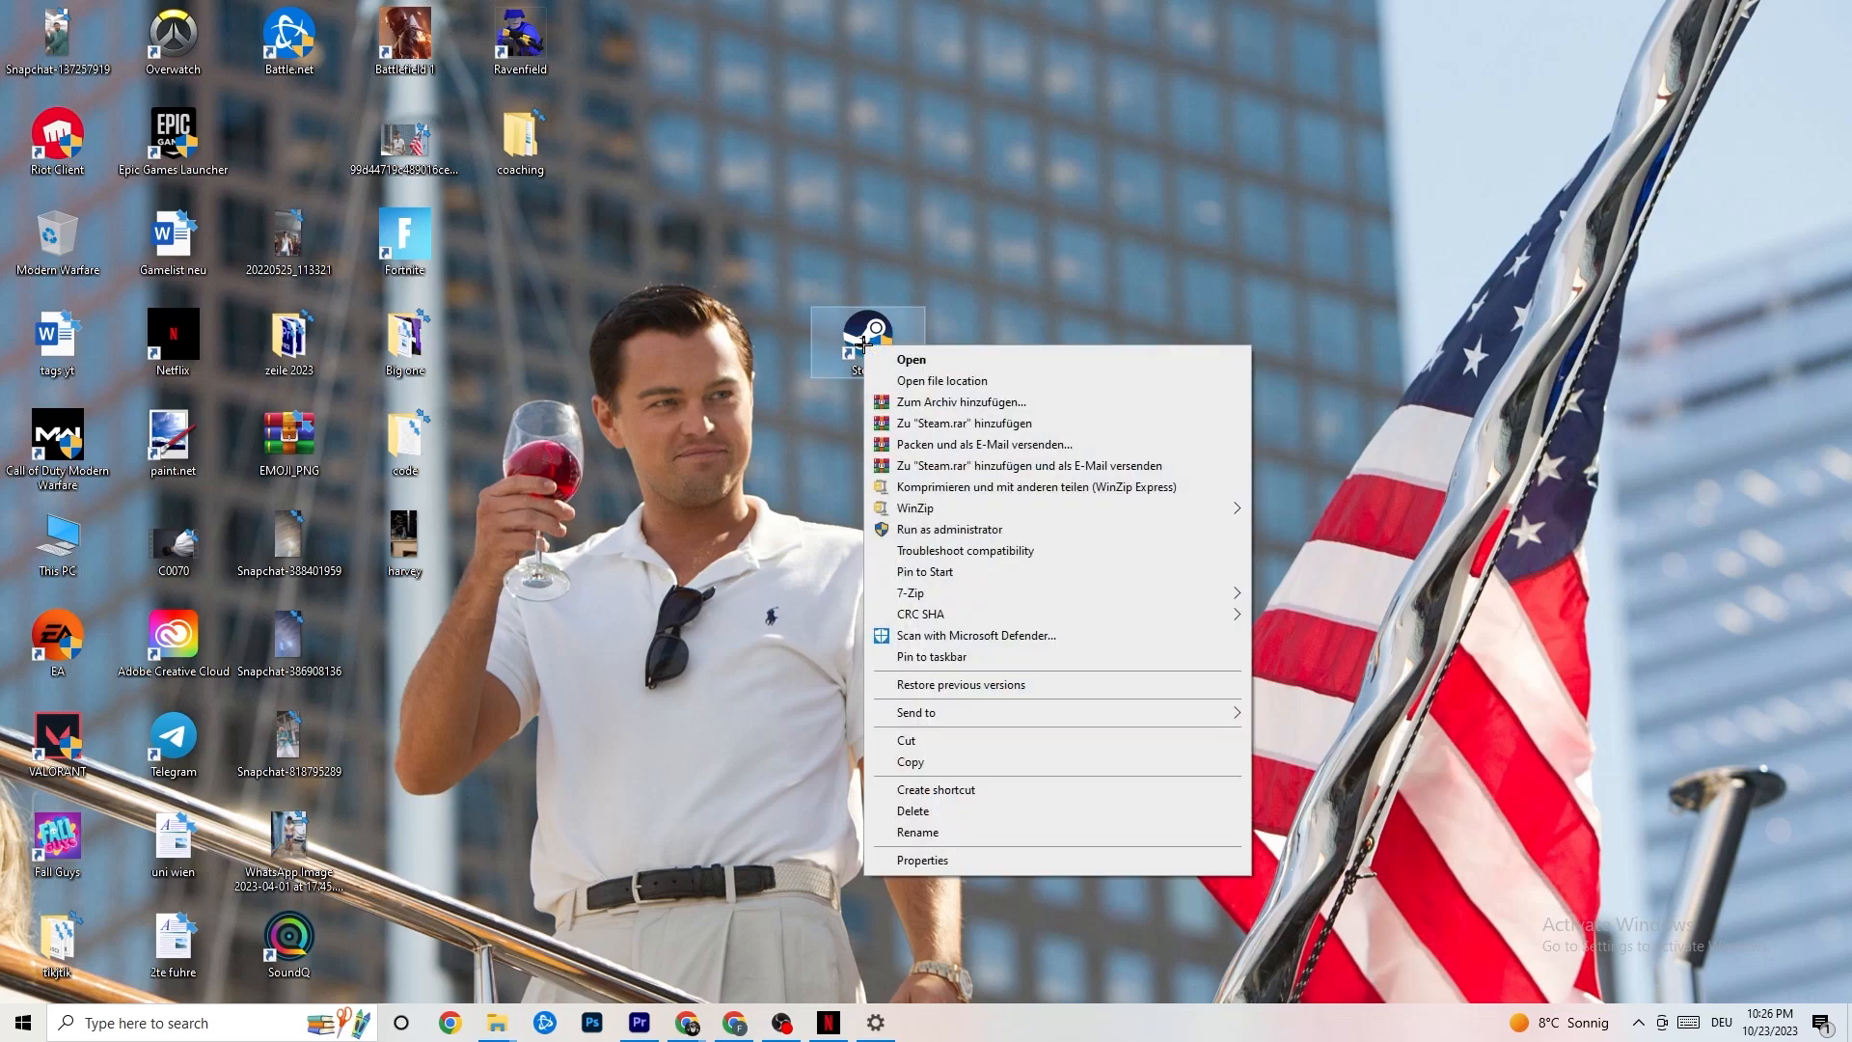
left_click(962, 863)
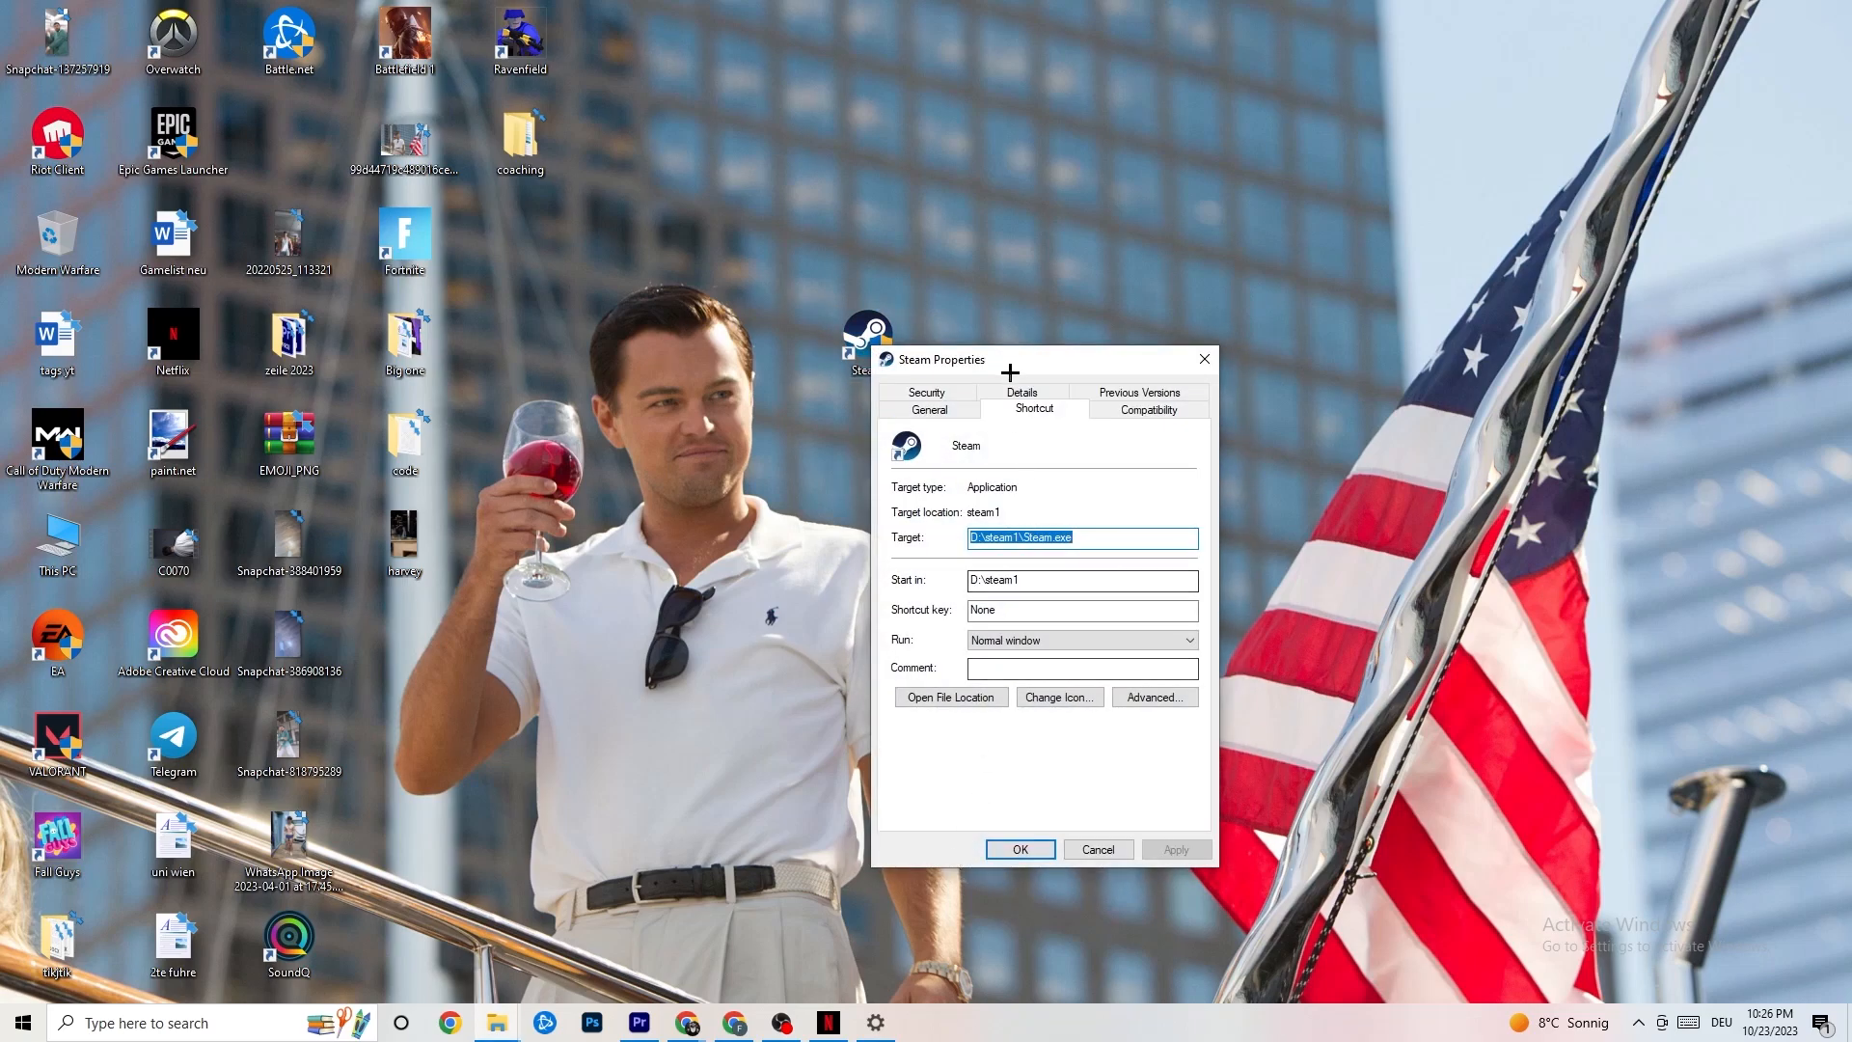
left_click_drag(1009, 373, 913, 215)
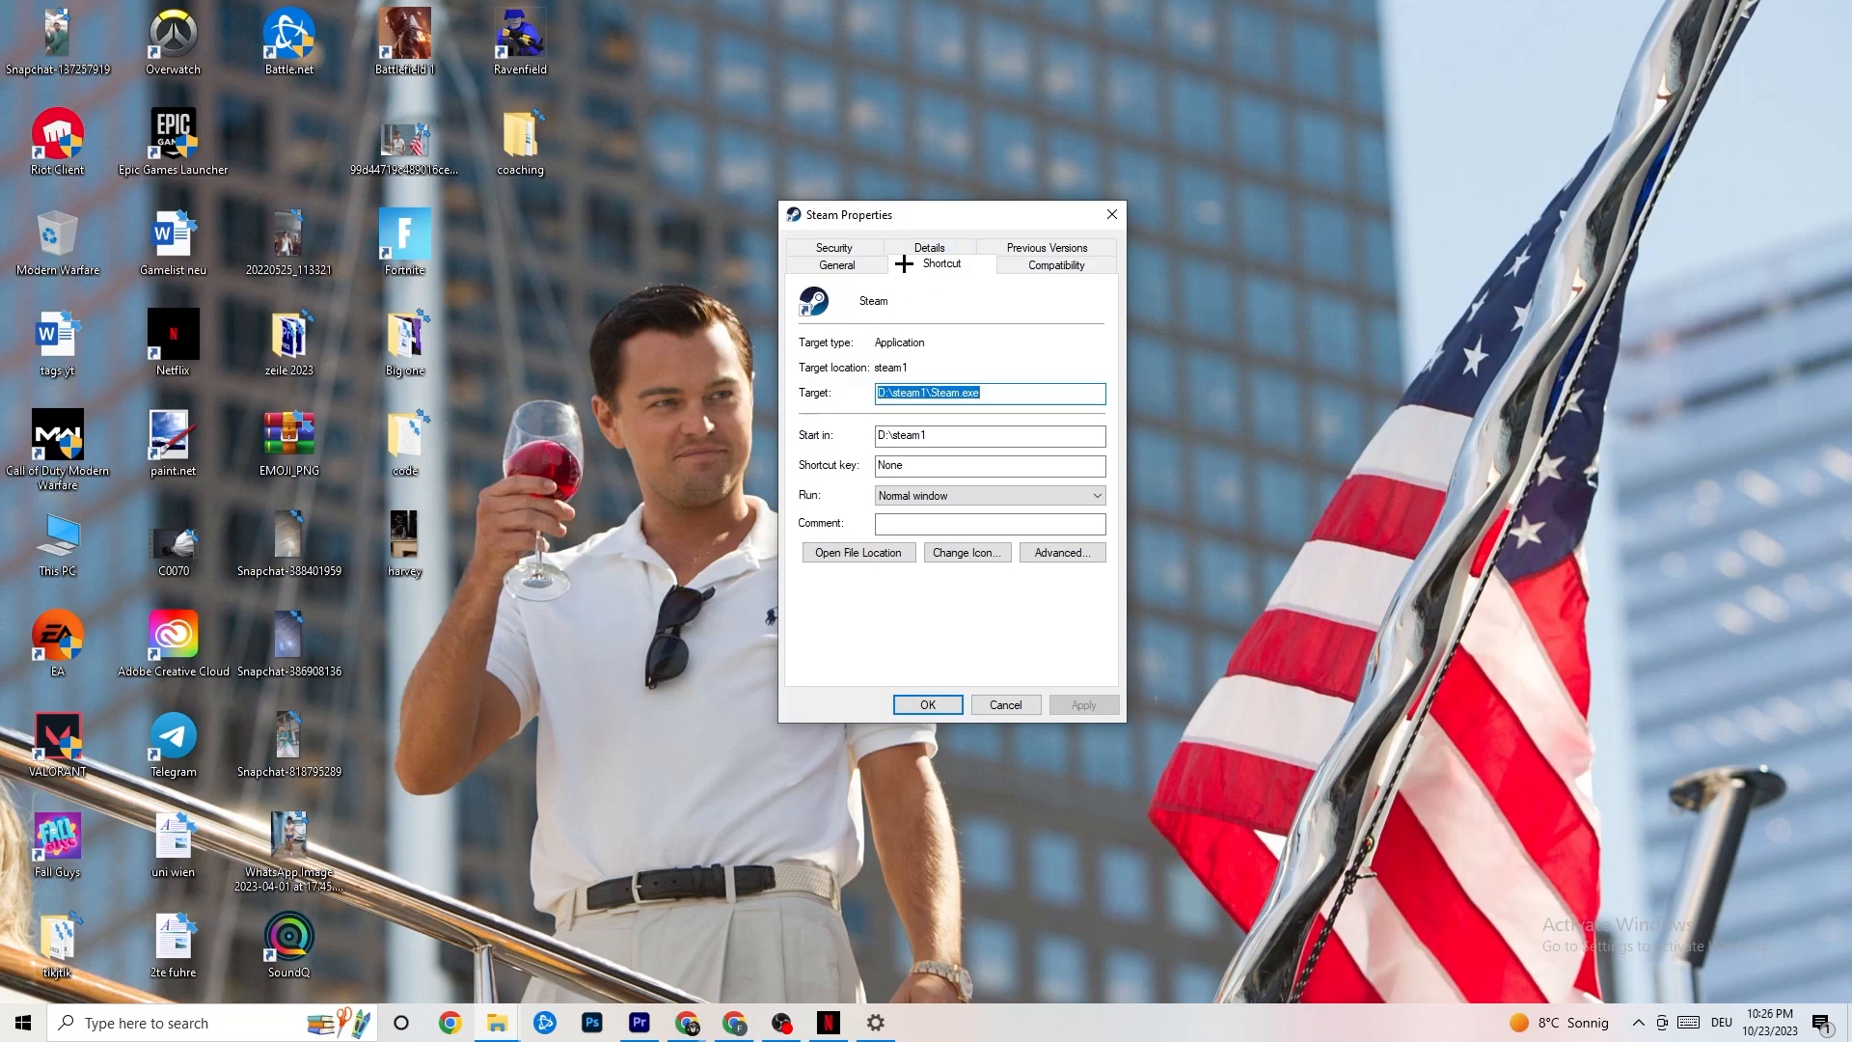
left_click(1004, 261)
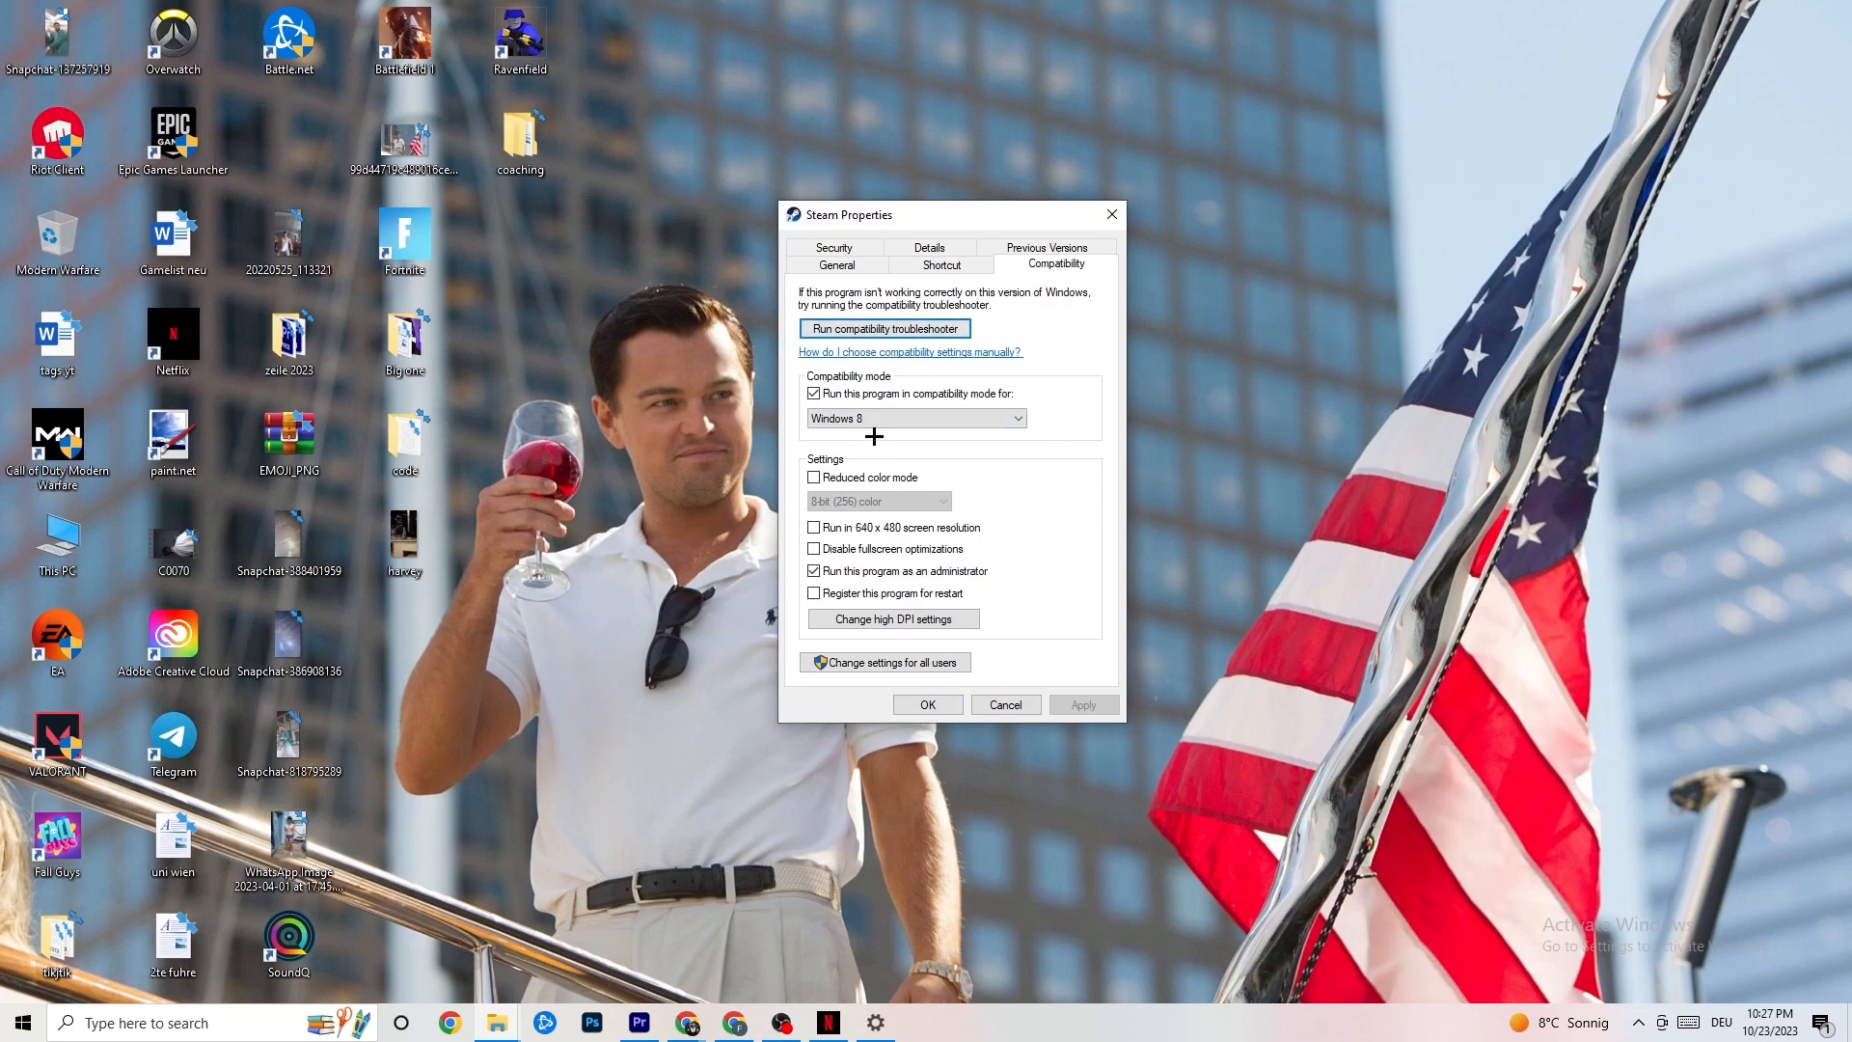
left_click(813, 395)
left_click(898, 416)
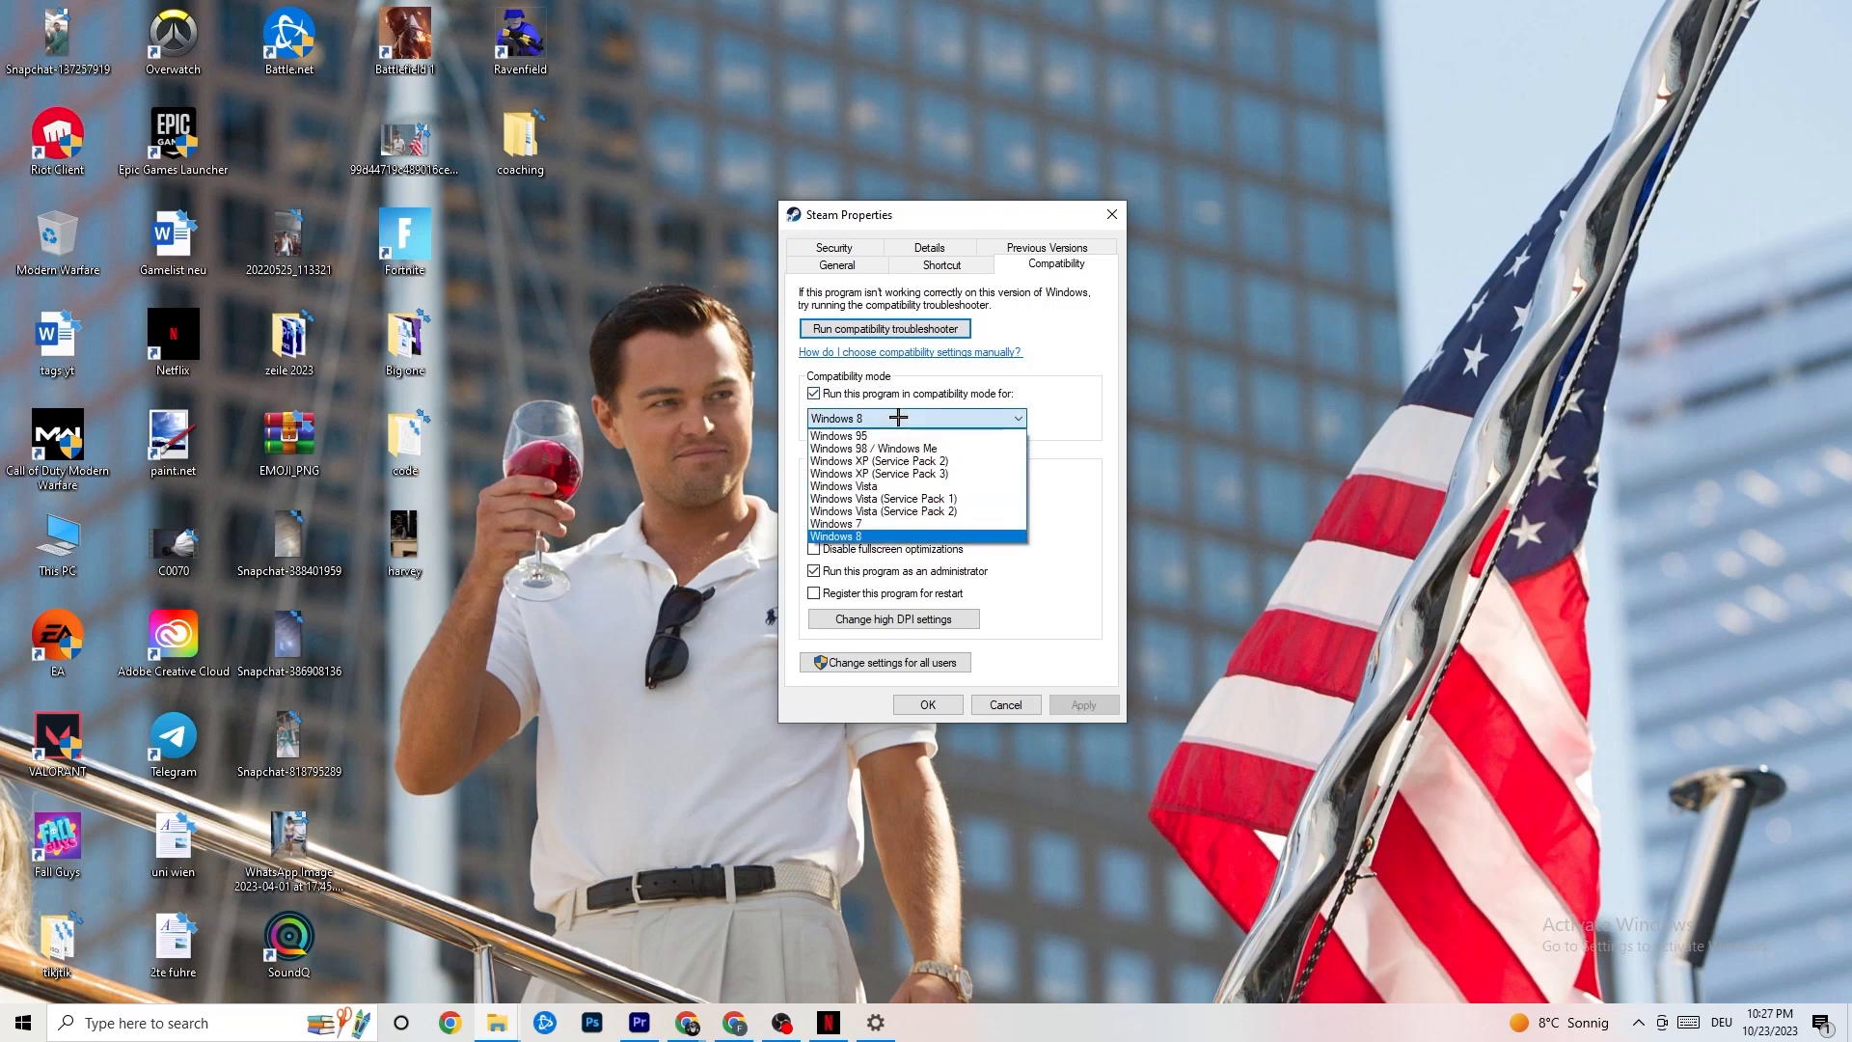
left_click(1053, 446)
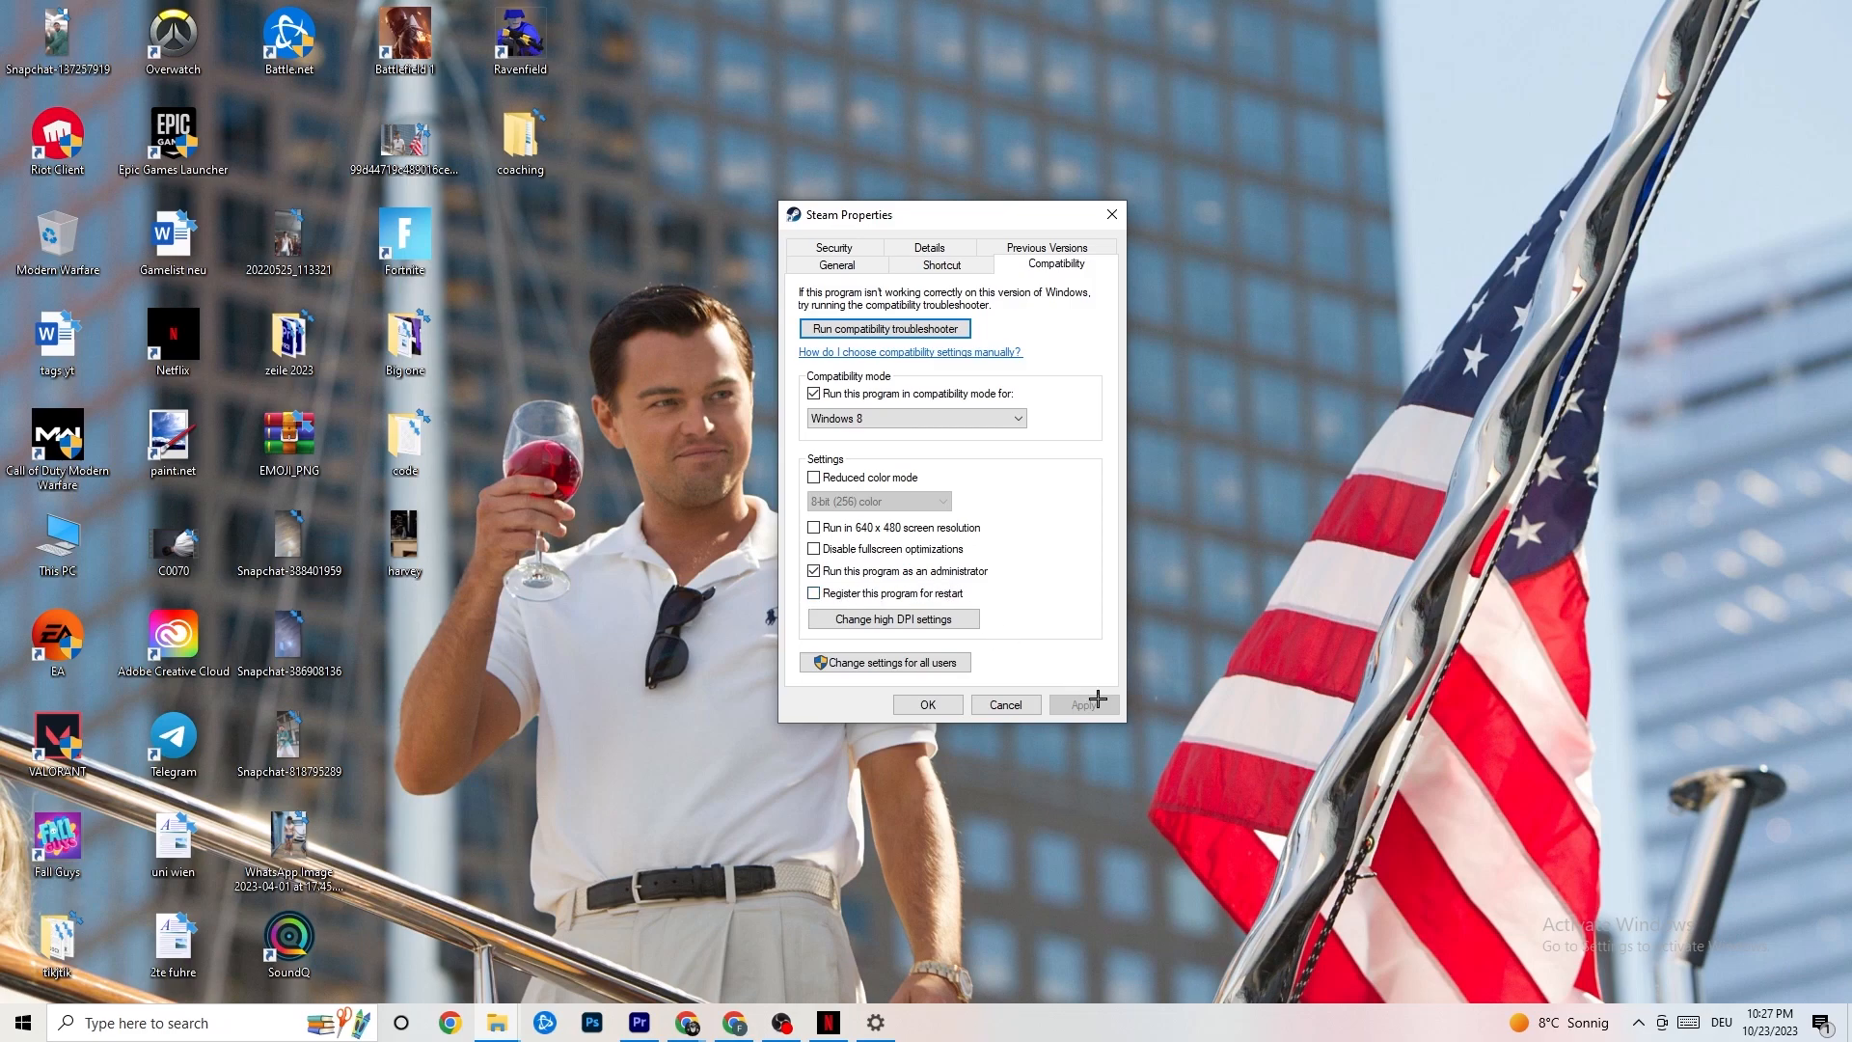
left_click(928, 705)
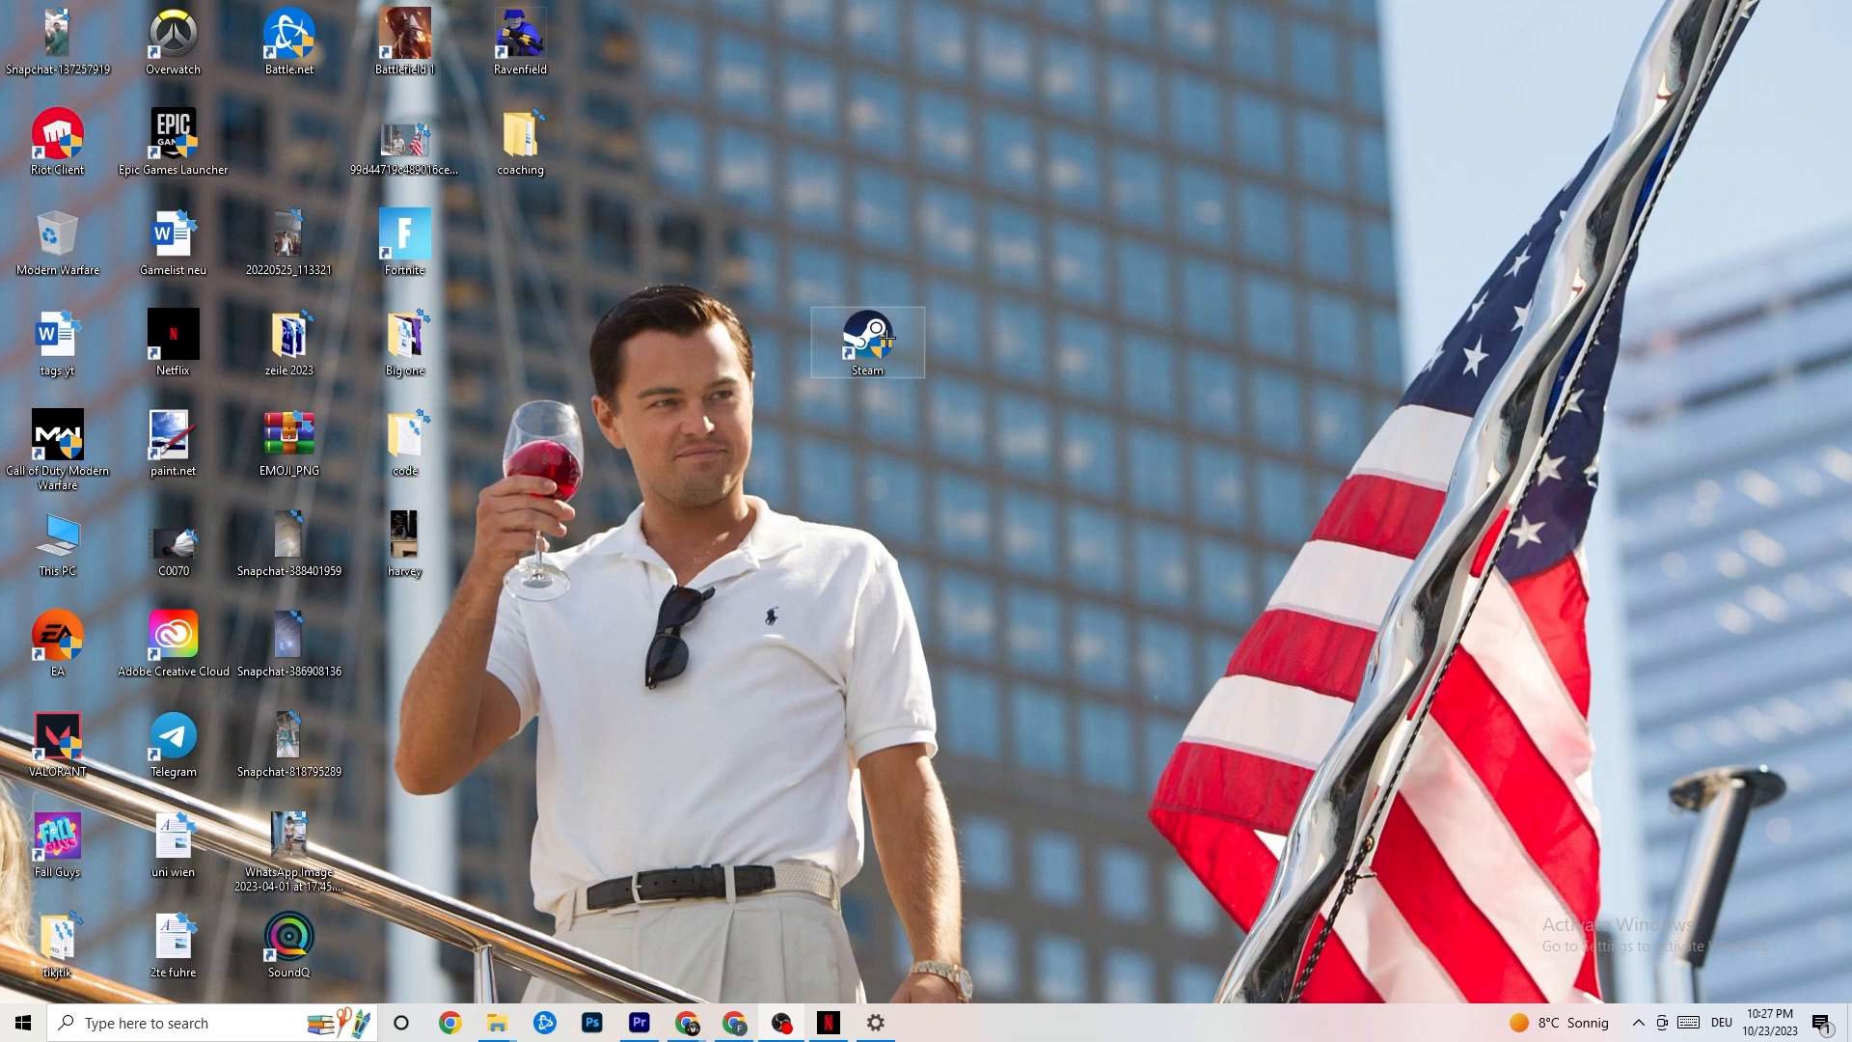
left_click(3, 1037)
left_click(645, 940)
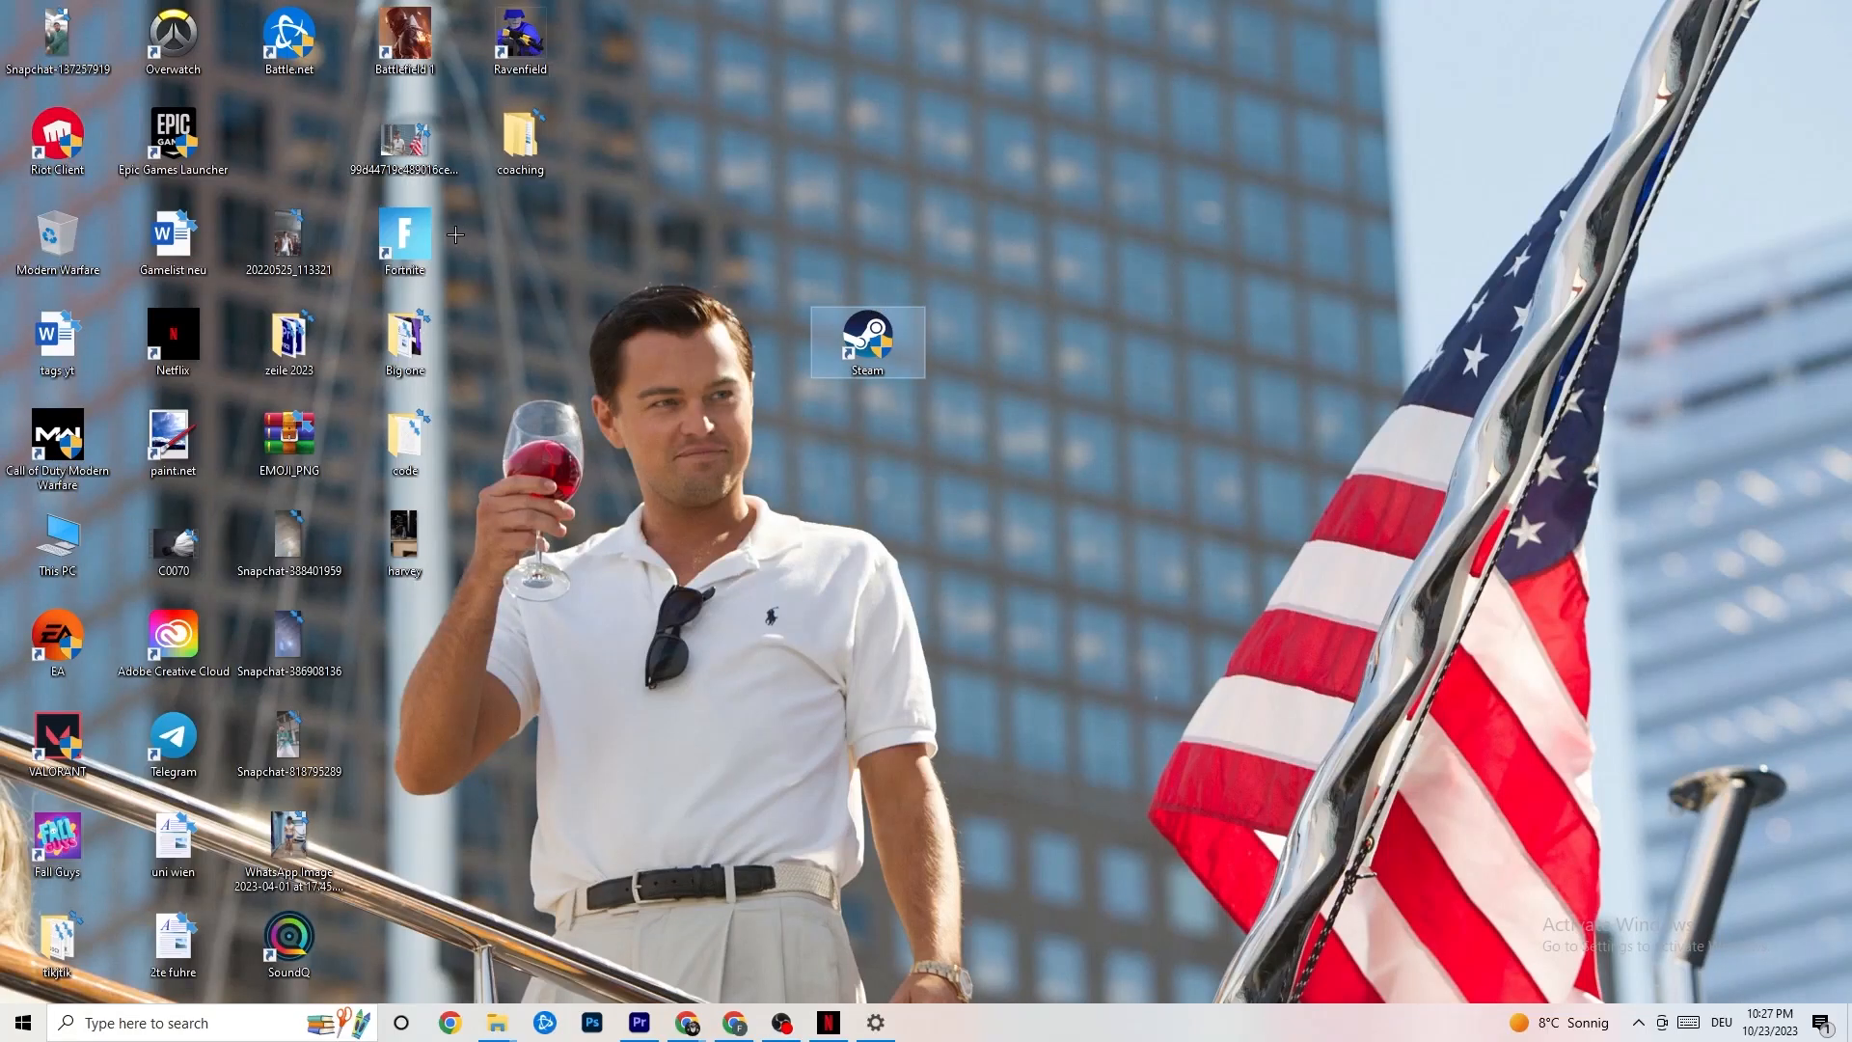
right_click(848, 351)
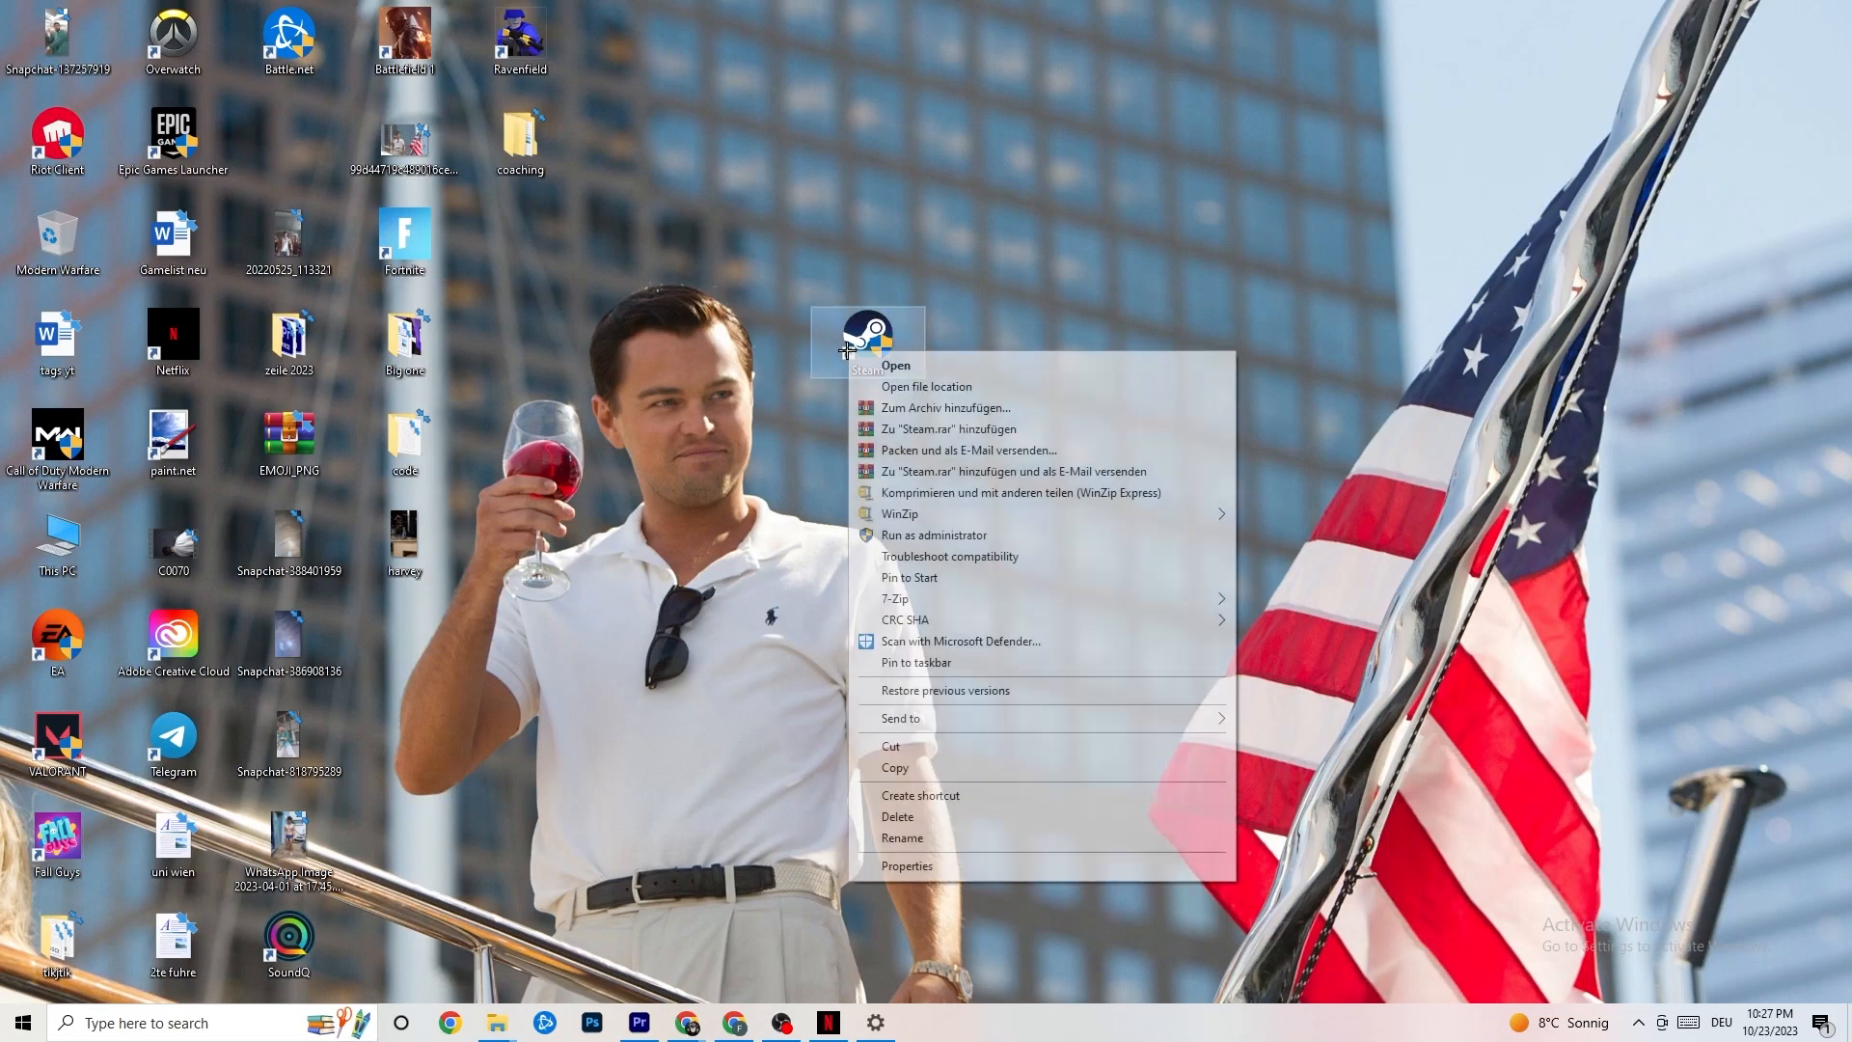
left_click(819, 537)
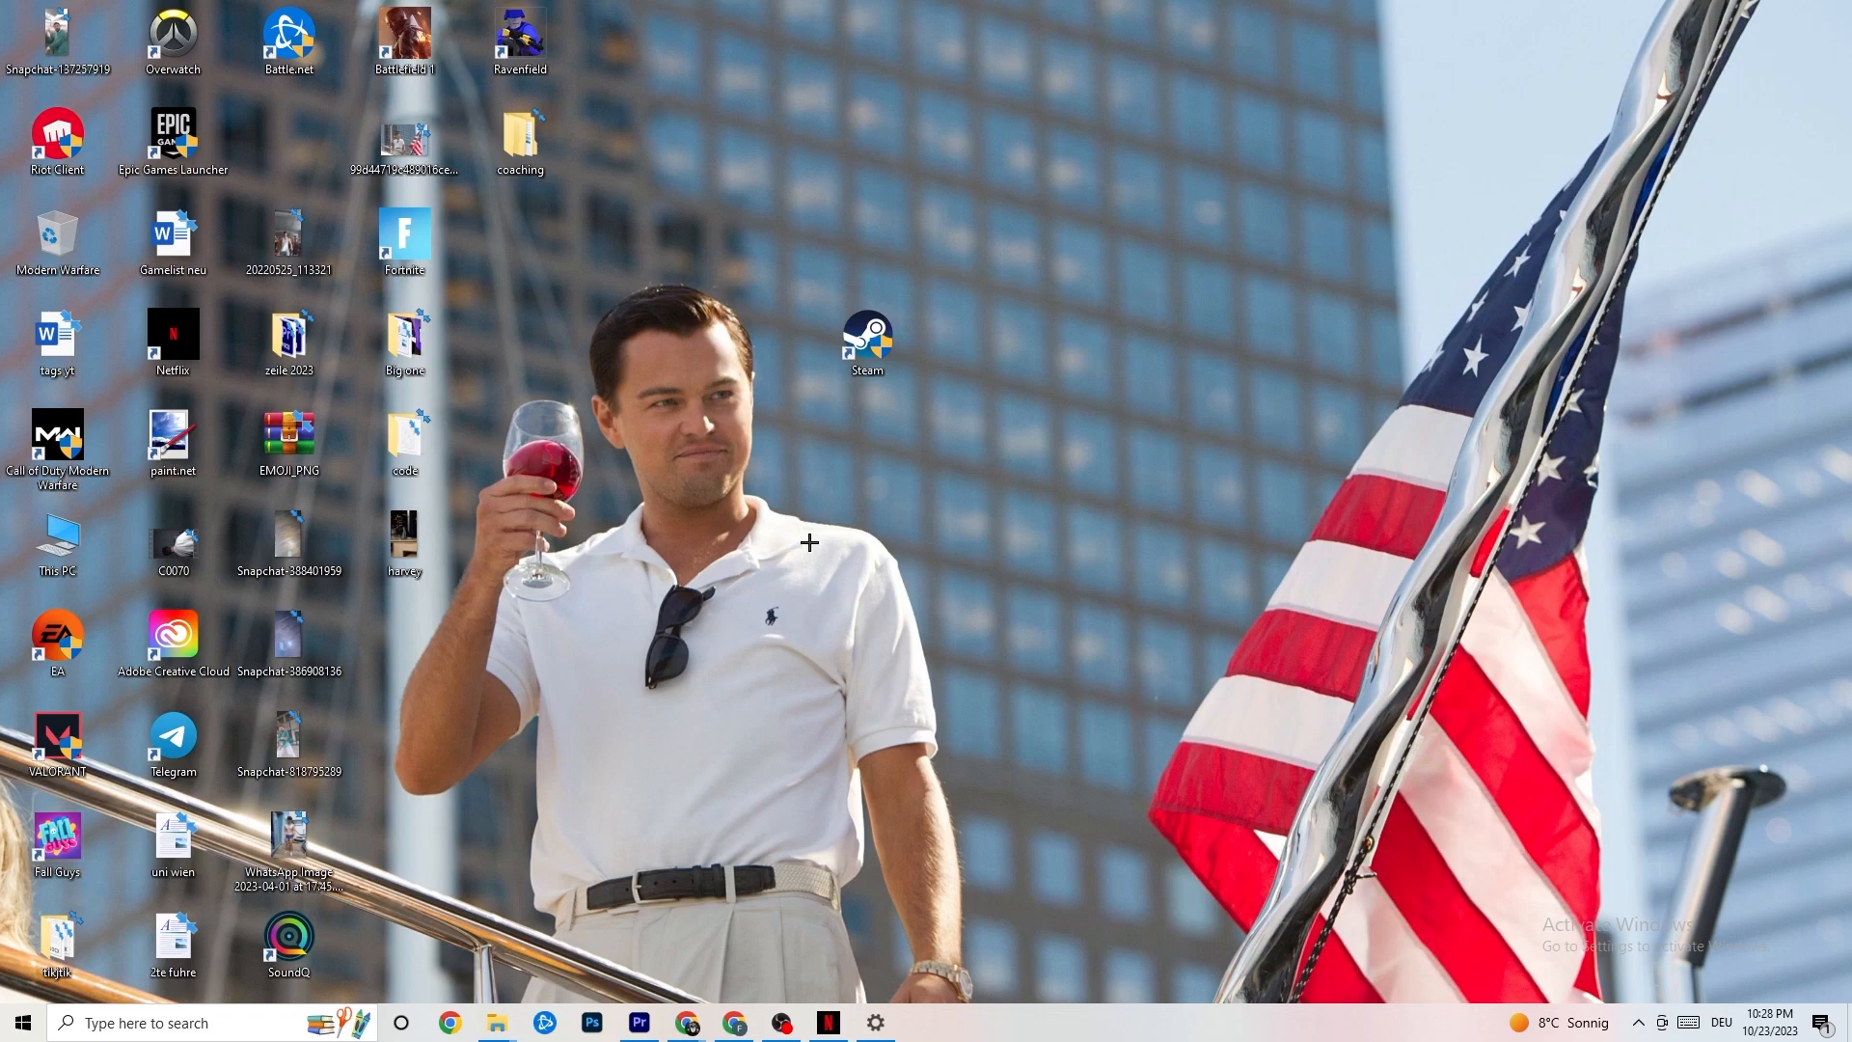
- Open Task Manager maximized and check the task options for the running Google Chrome app
right_click(1028, 1035)
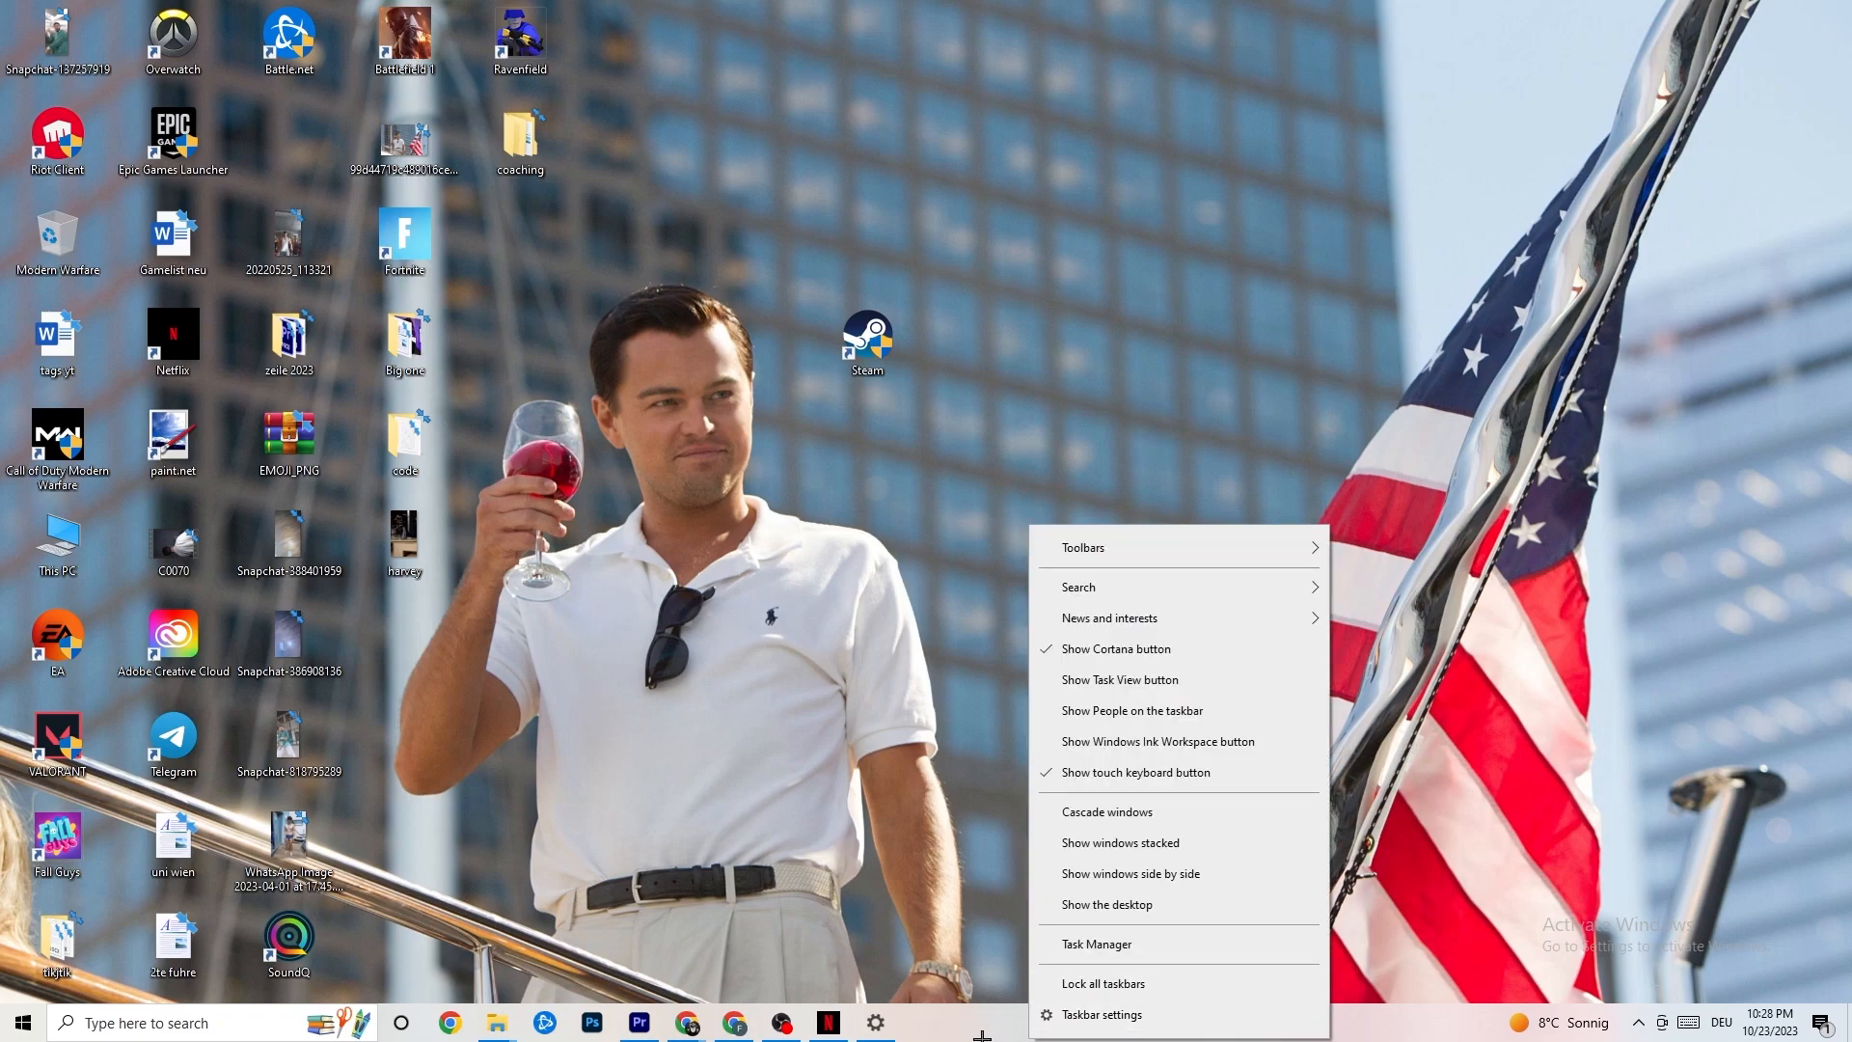
left_click(1112, 945)
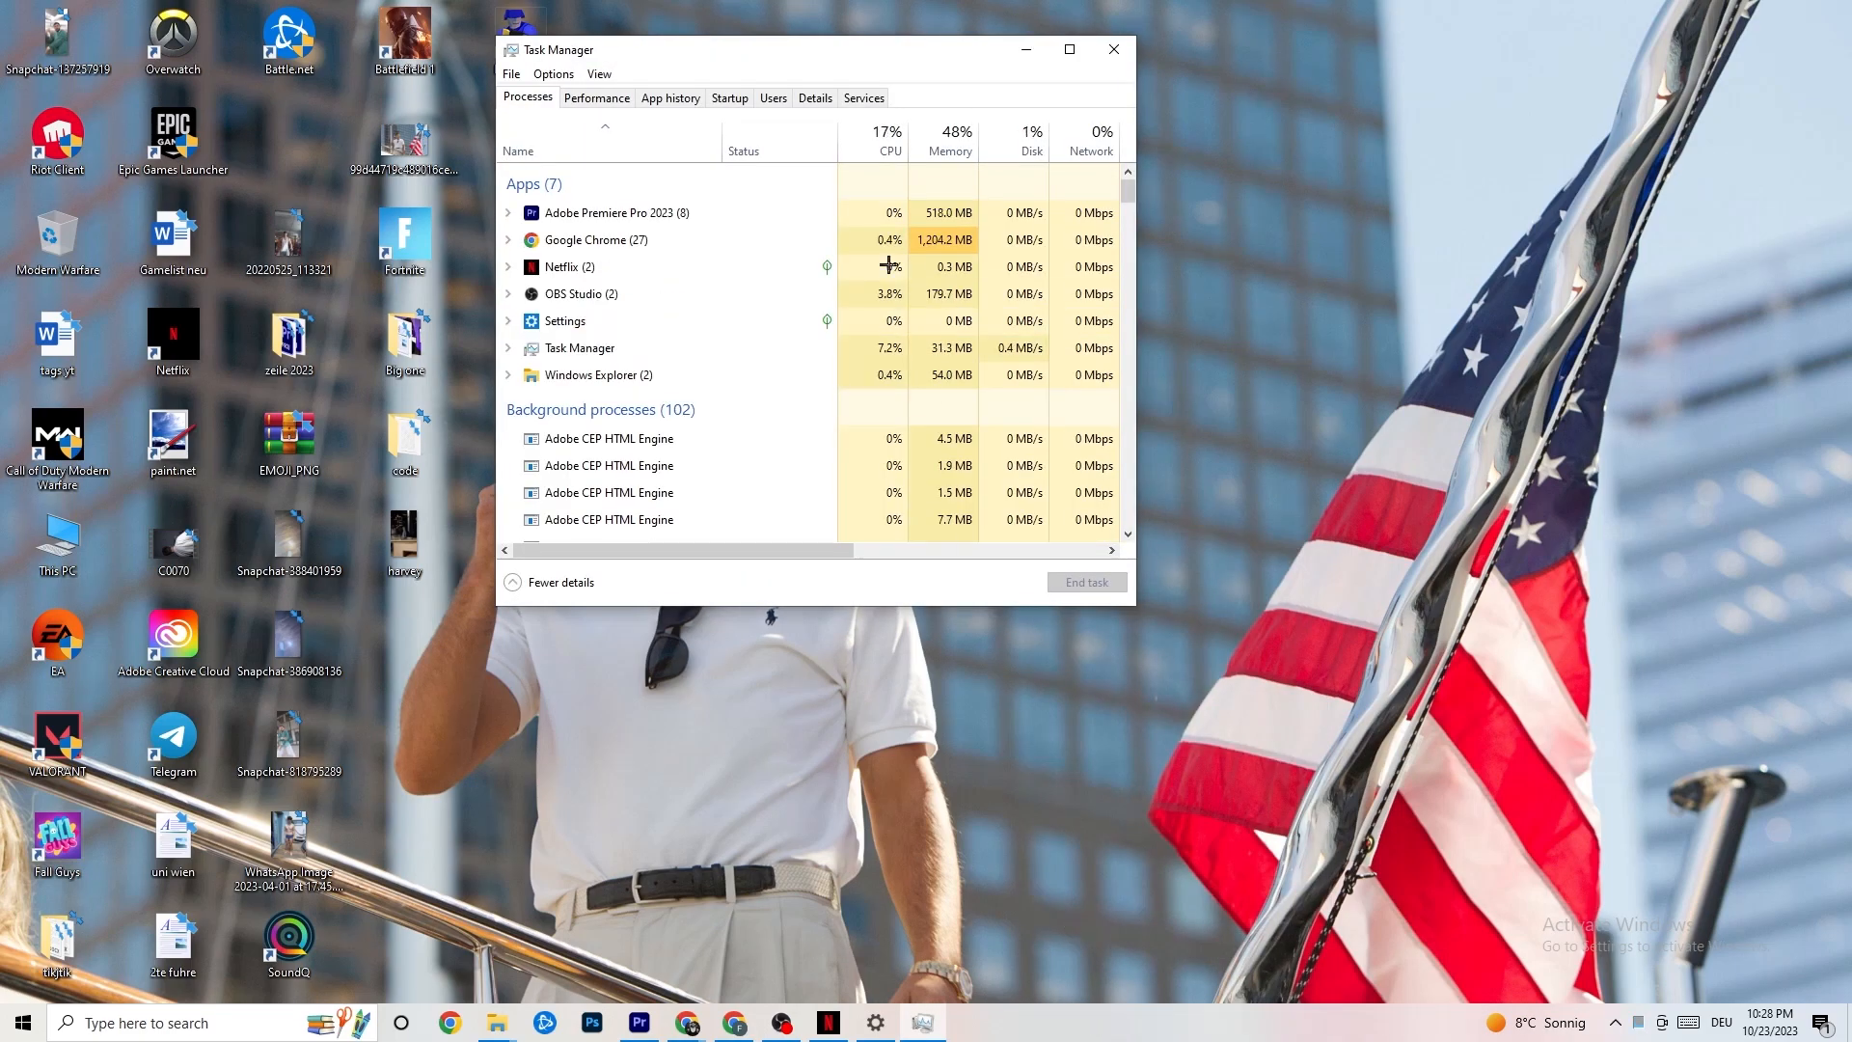
left_click(1068, 49)
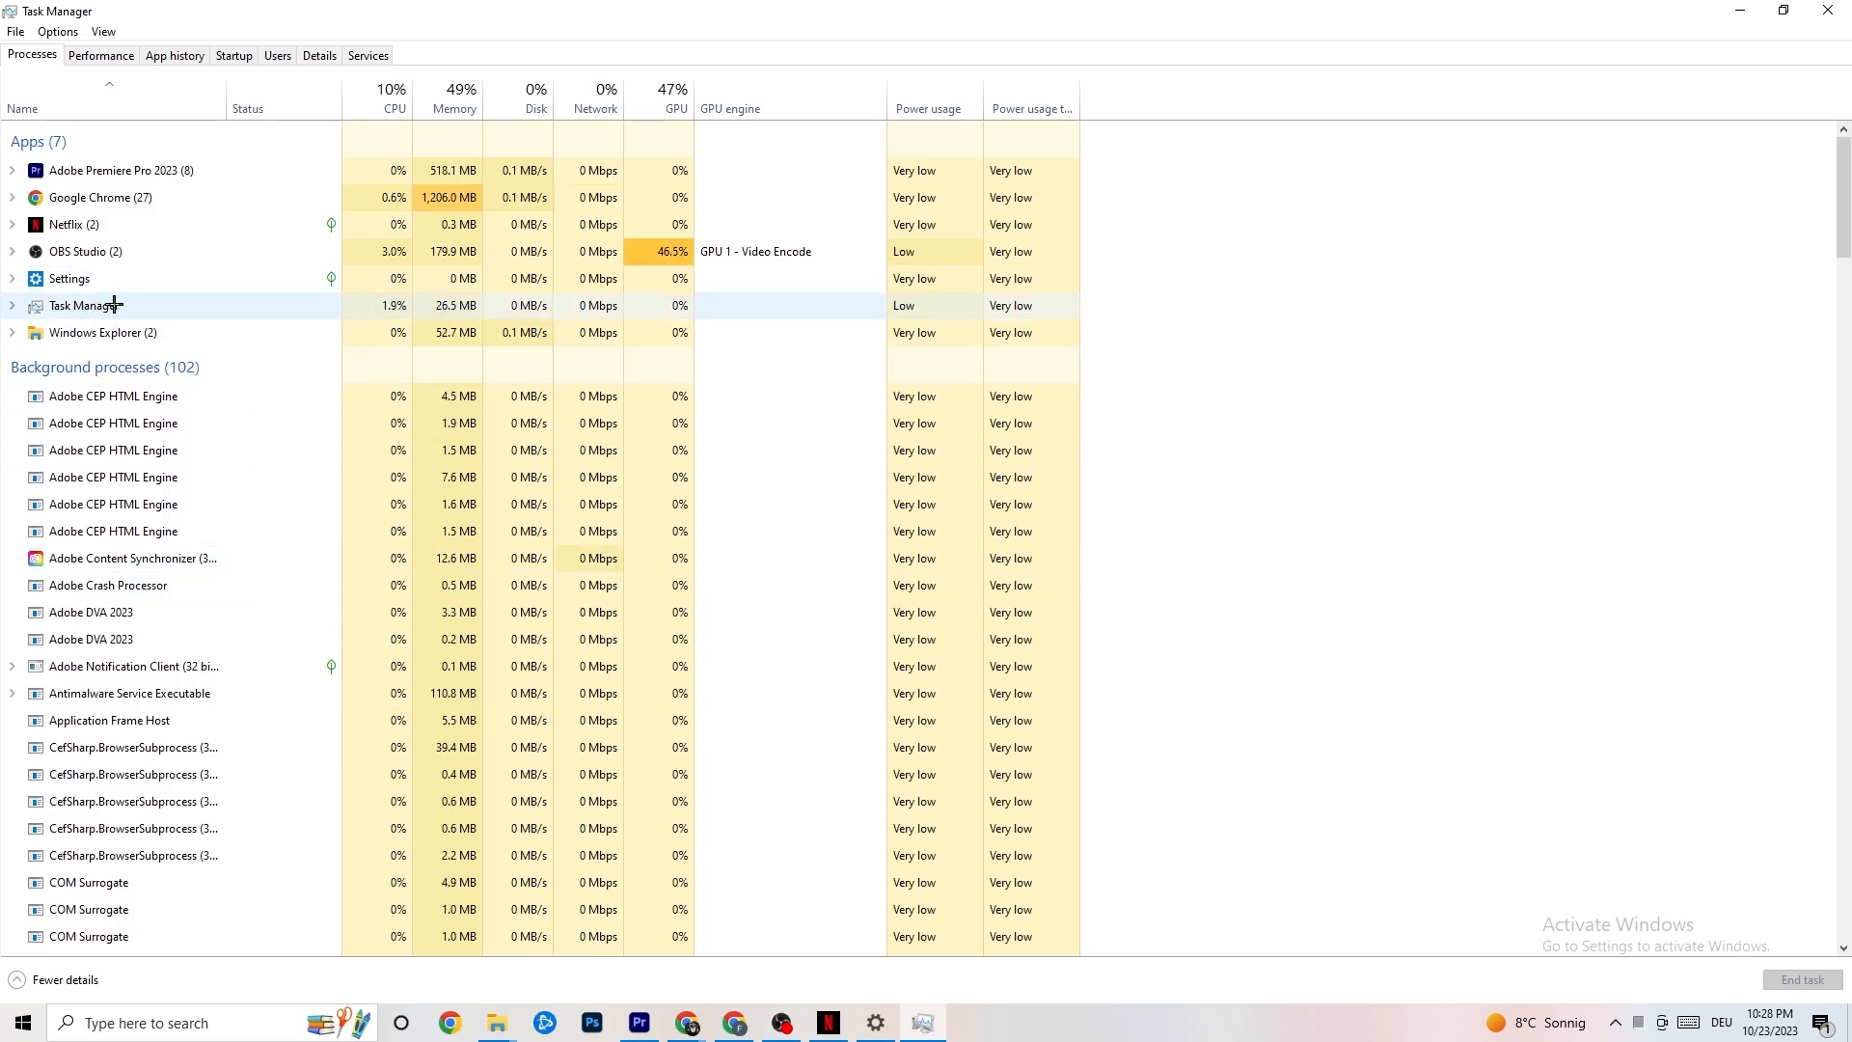
right_click(134, 199)
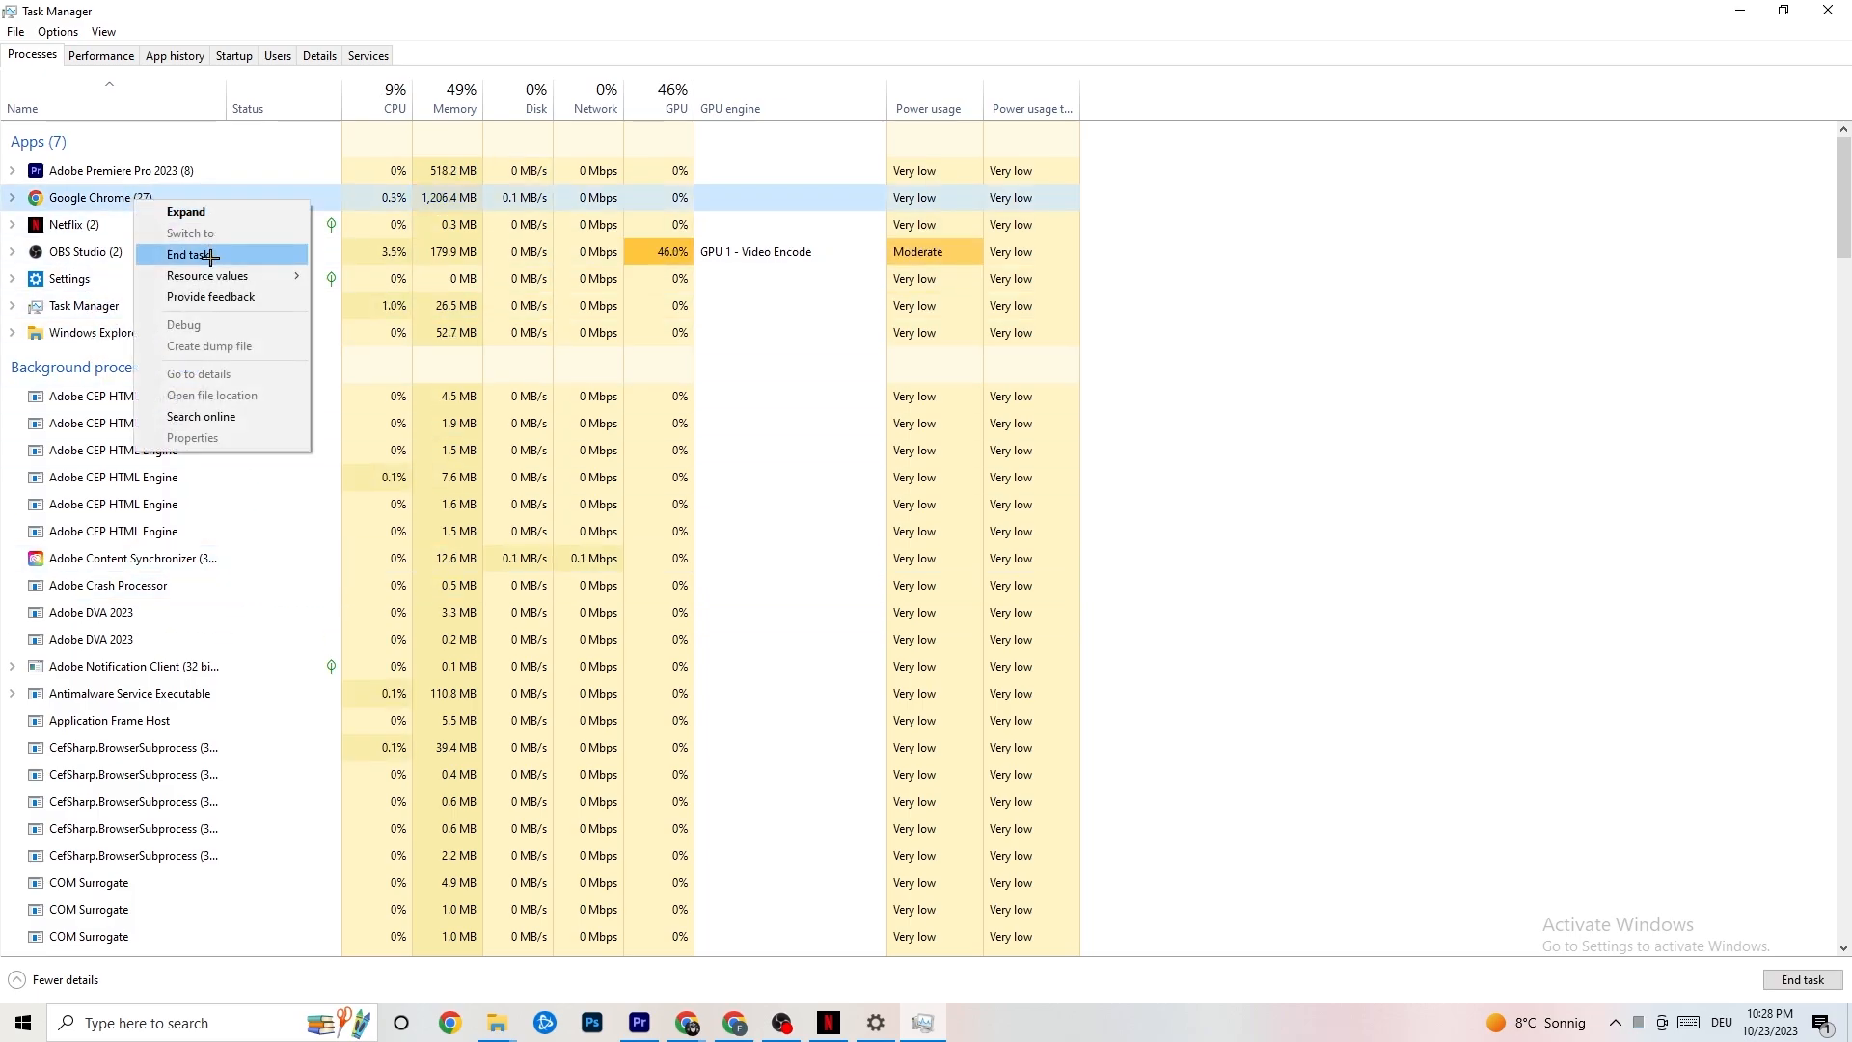
left_click(1317, 232)
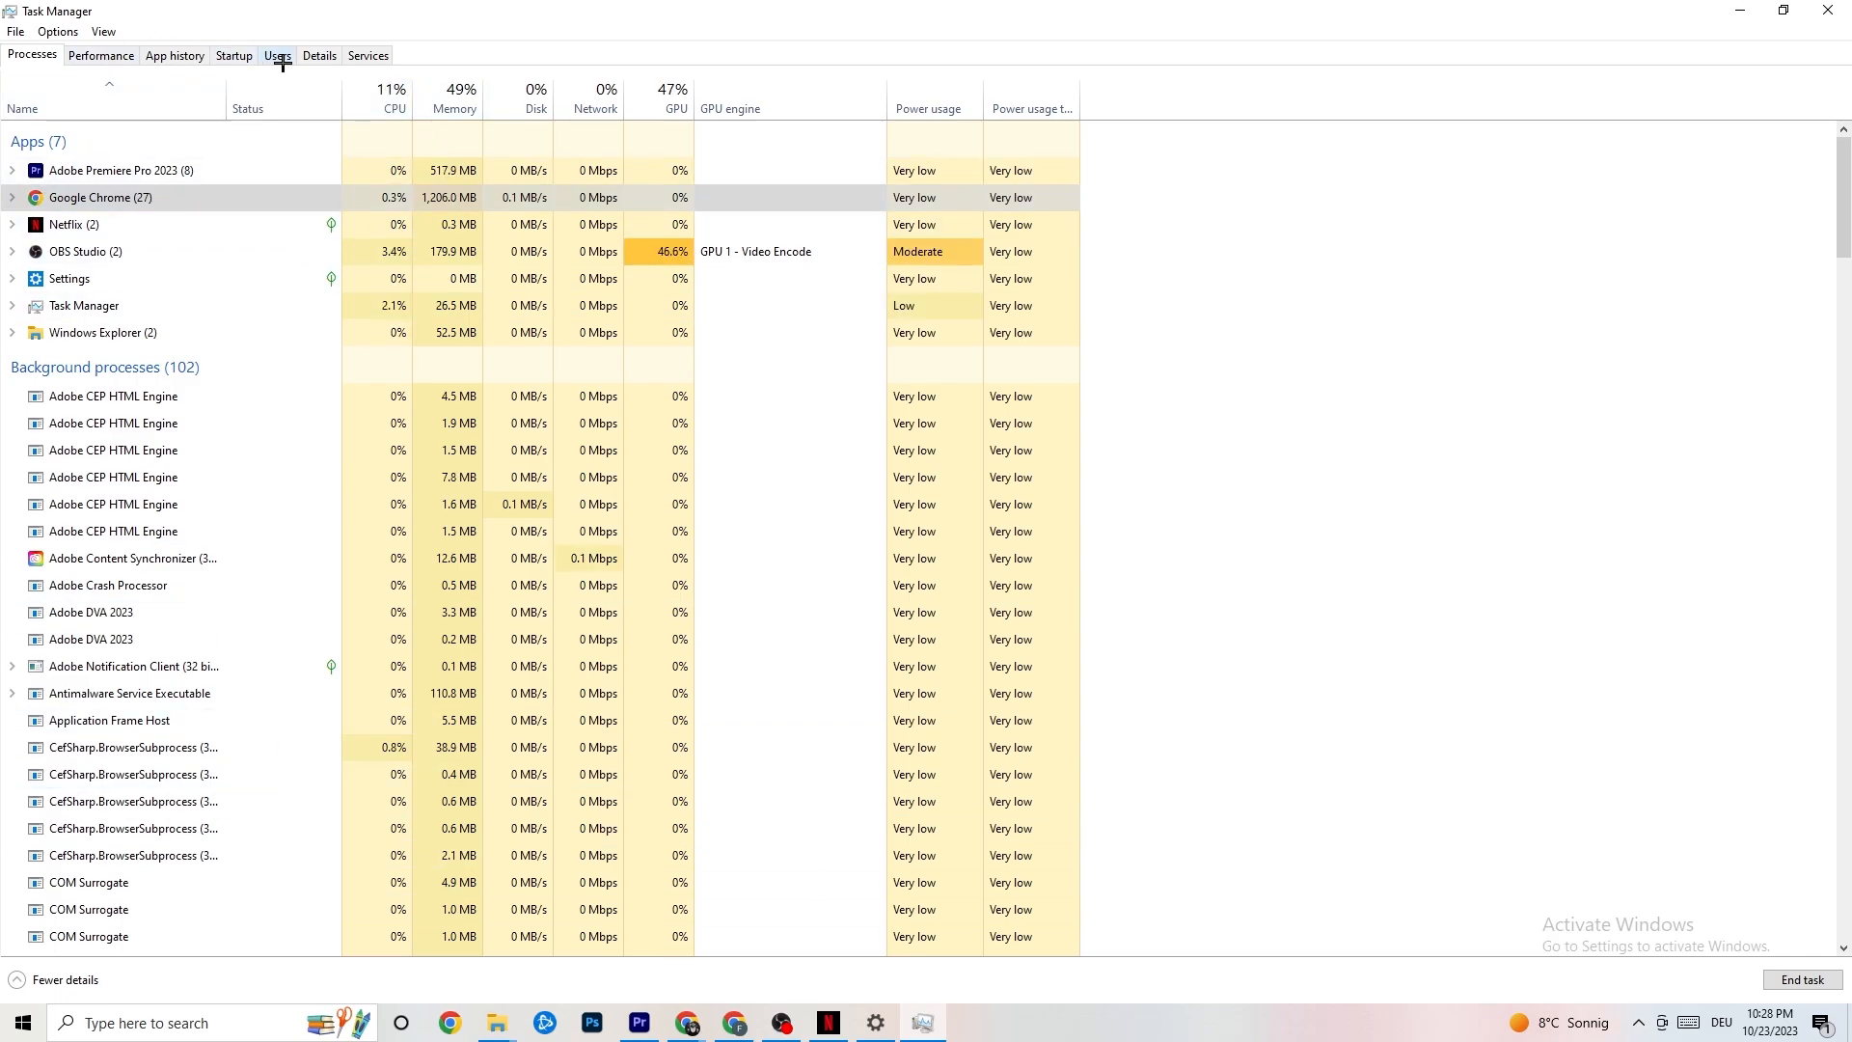
- Examine the available priority levels for the Adobe Premiere Pro process in Task Manager's process details
left_click(319, 55)
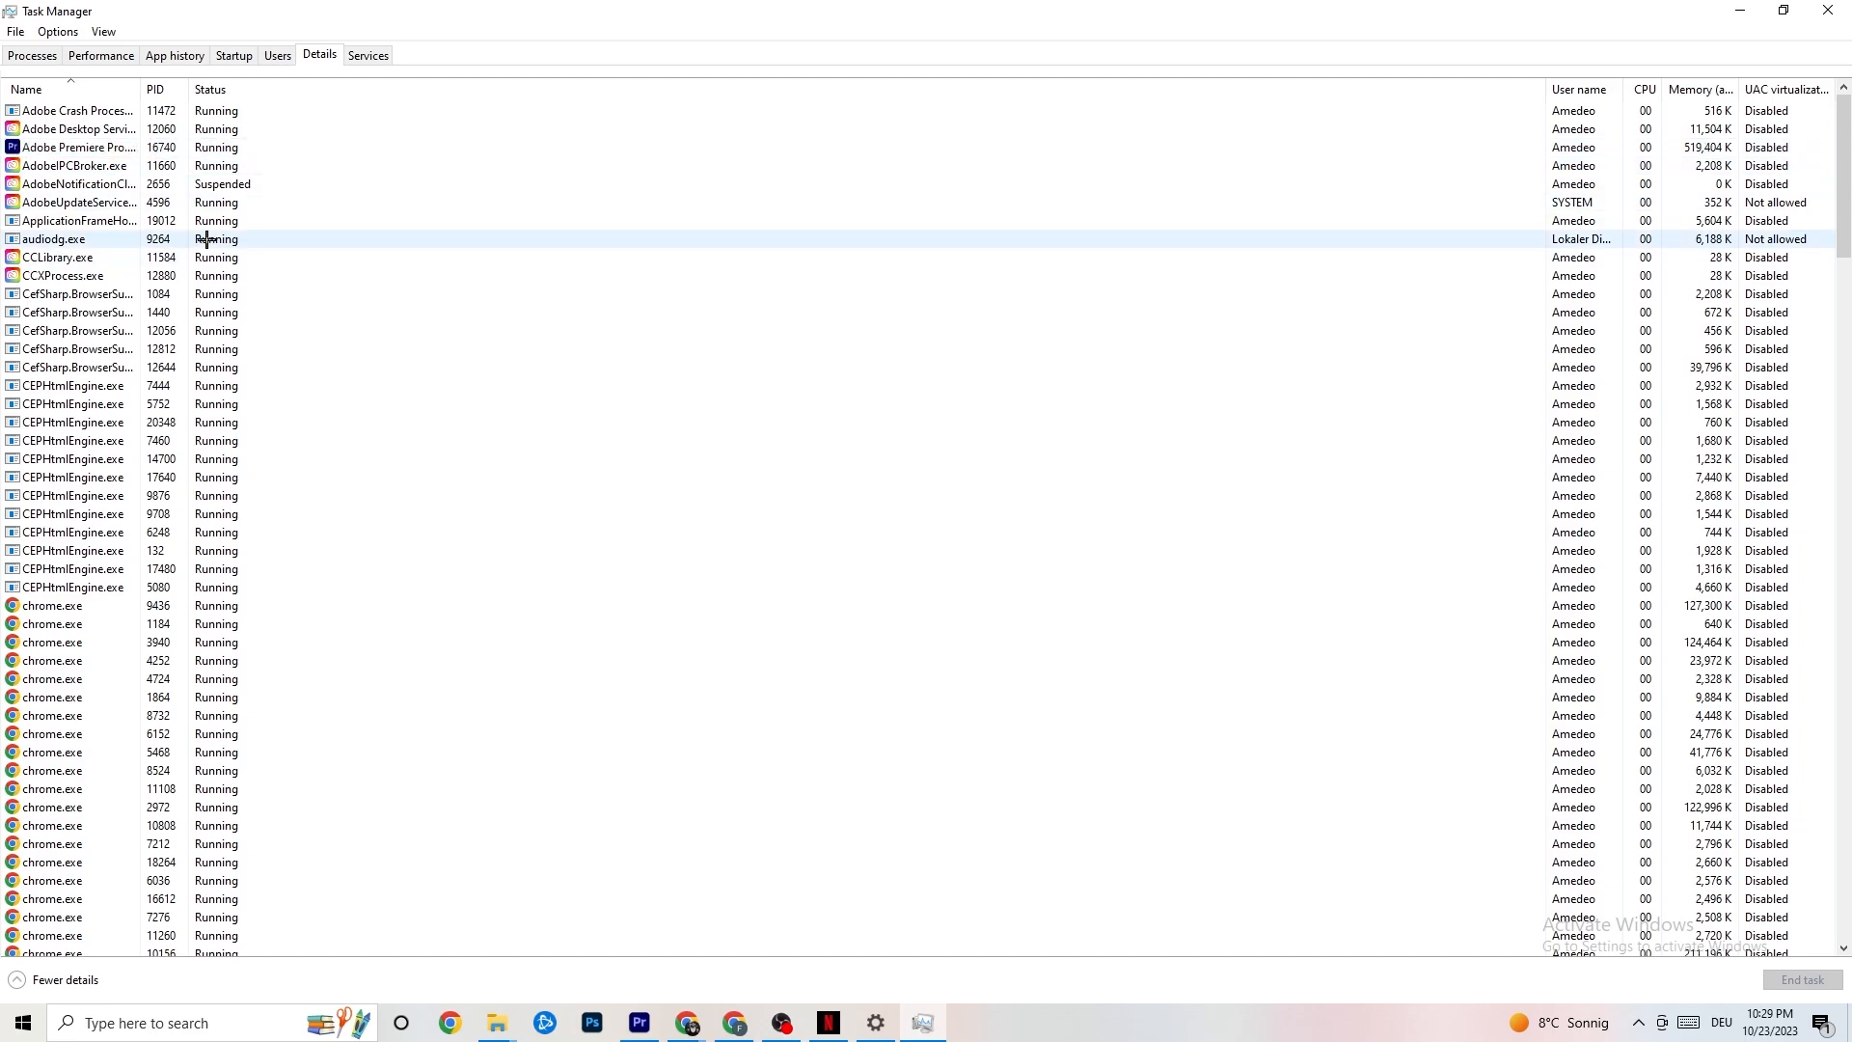
left_click(101, 155)
right_click(100, 155)
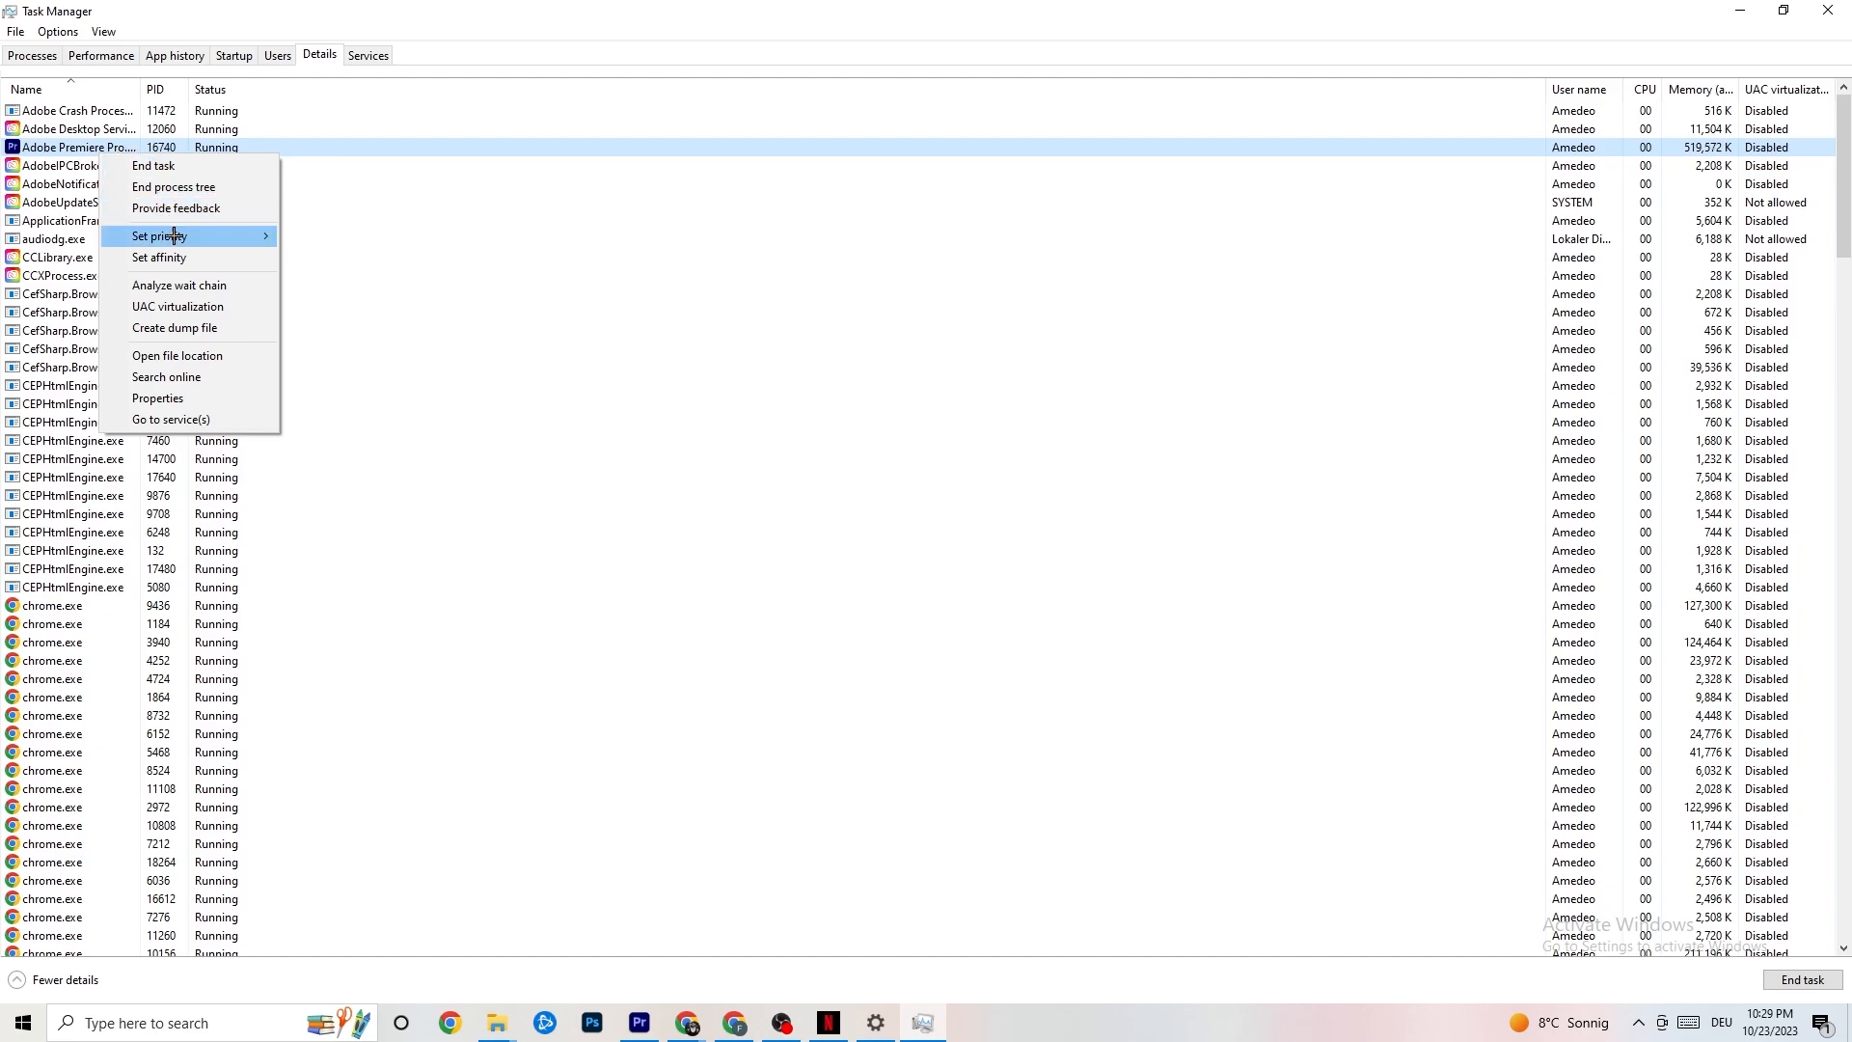
mouse_move(175, 236)
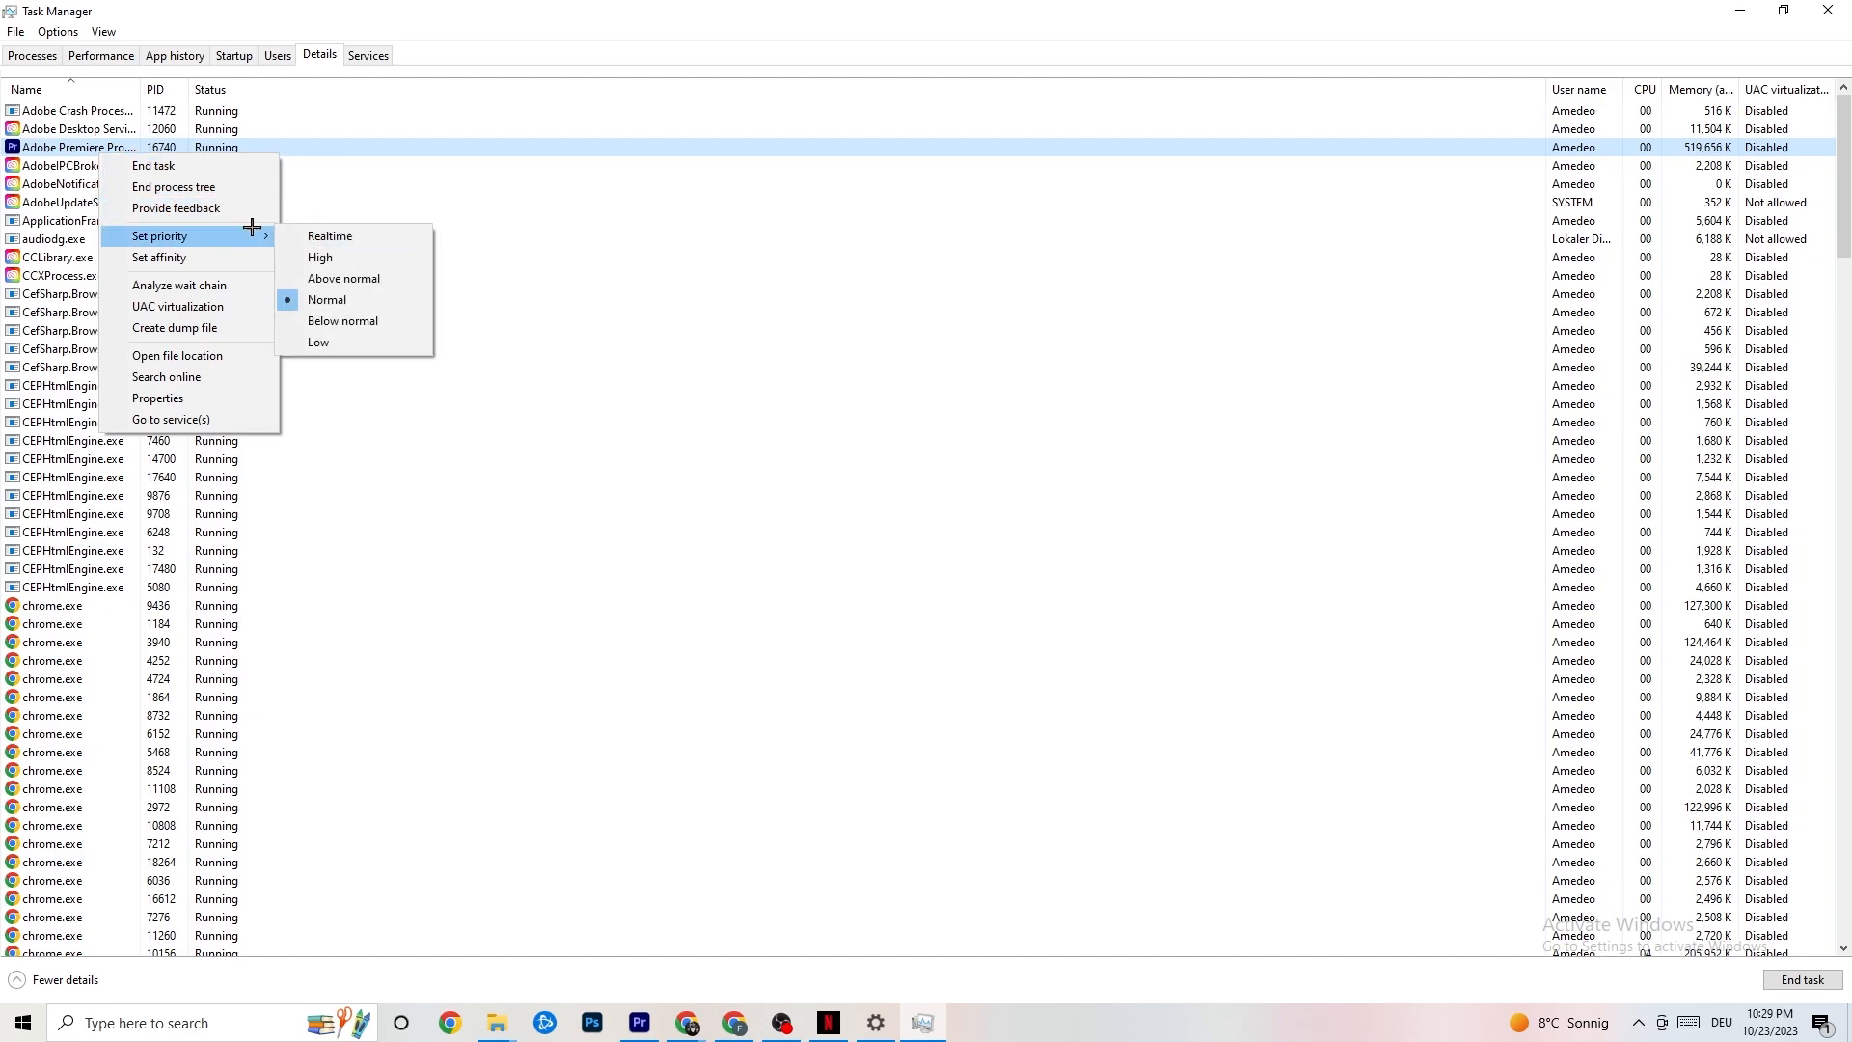
mouse_move(255, 230)
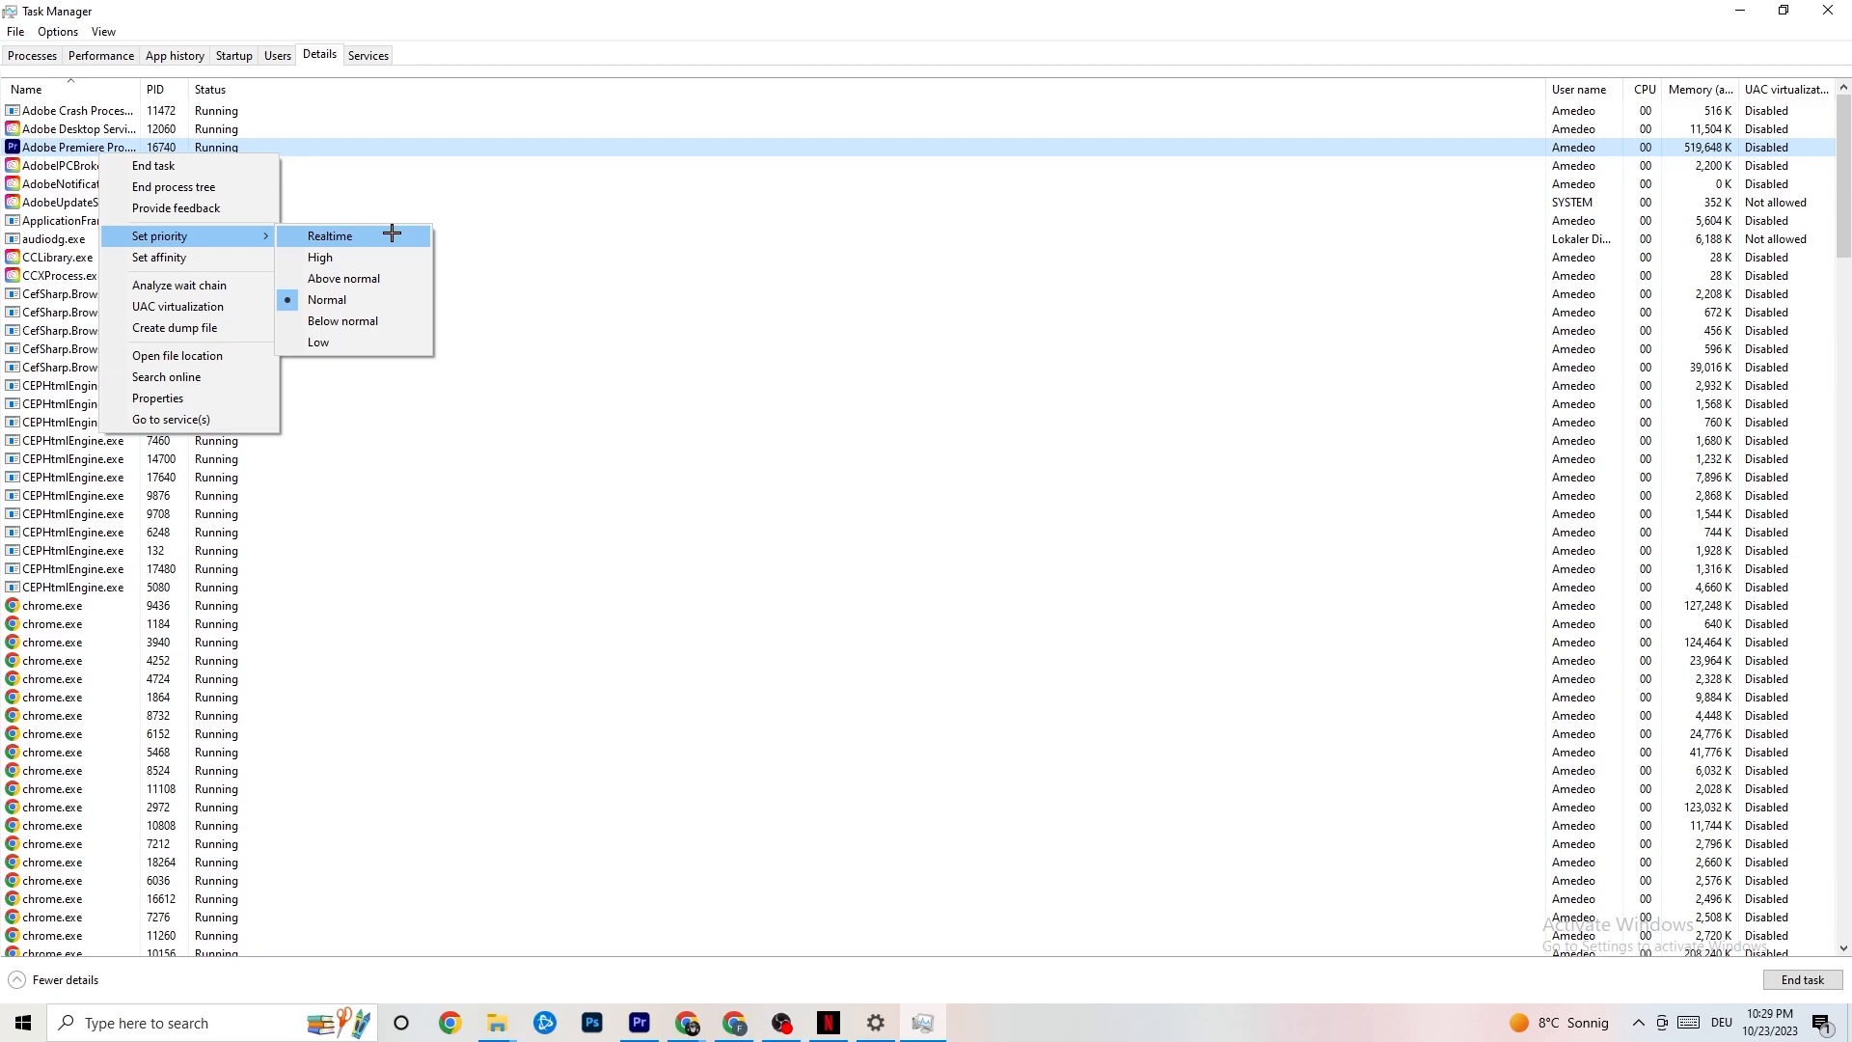
left_click(487, 209)
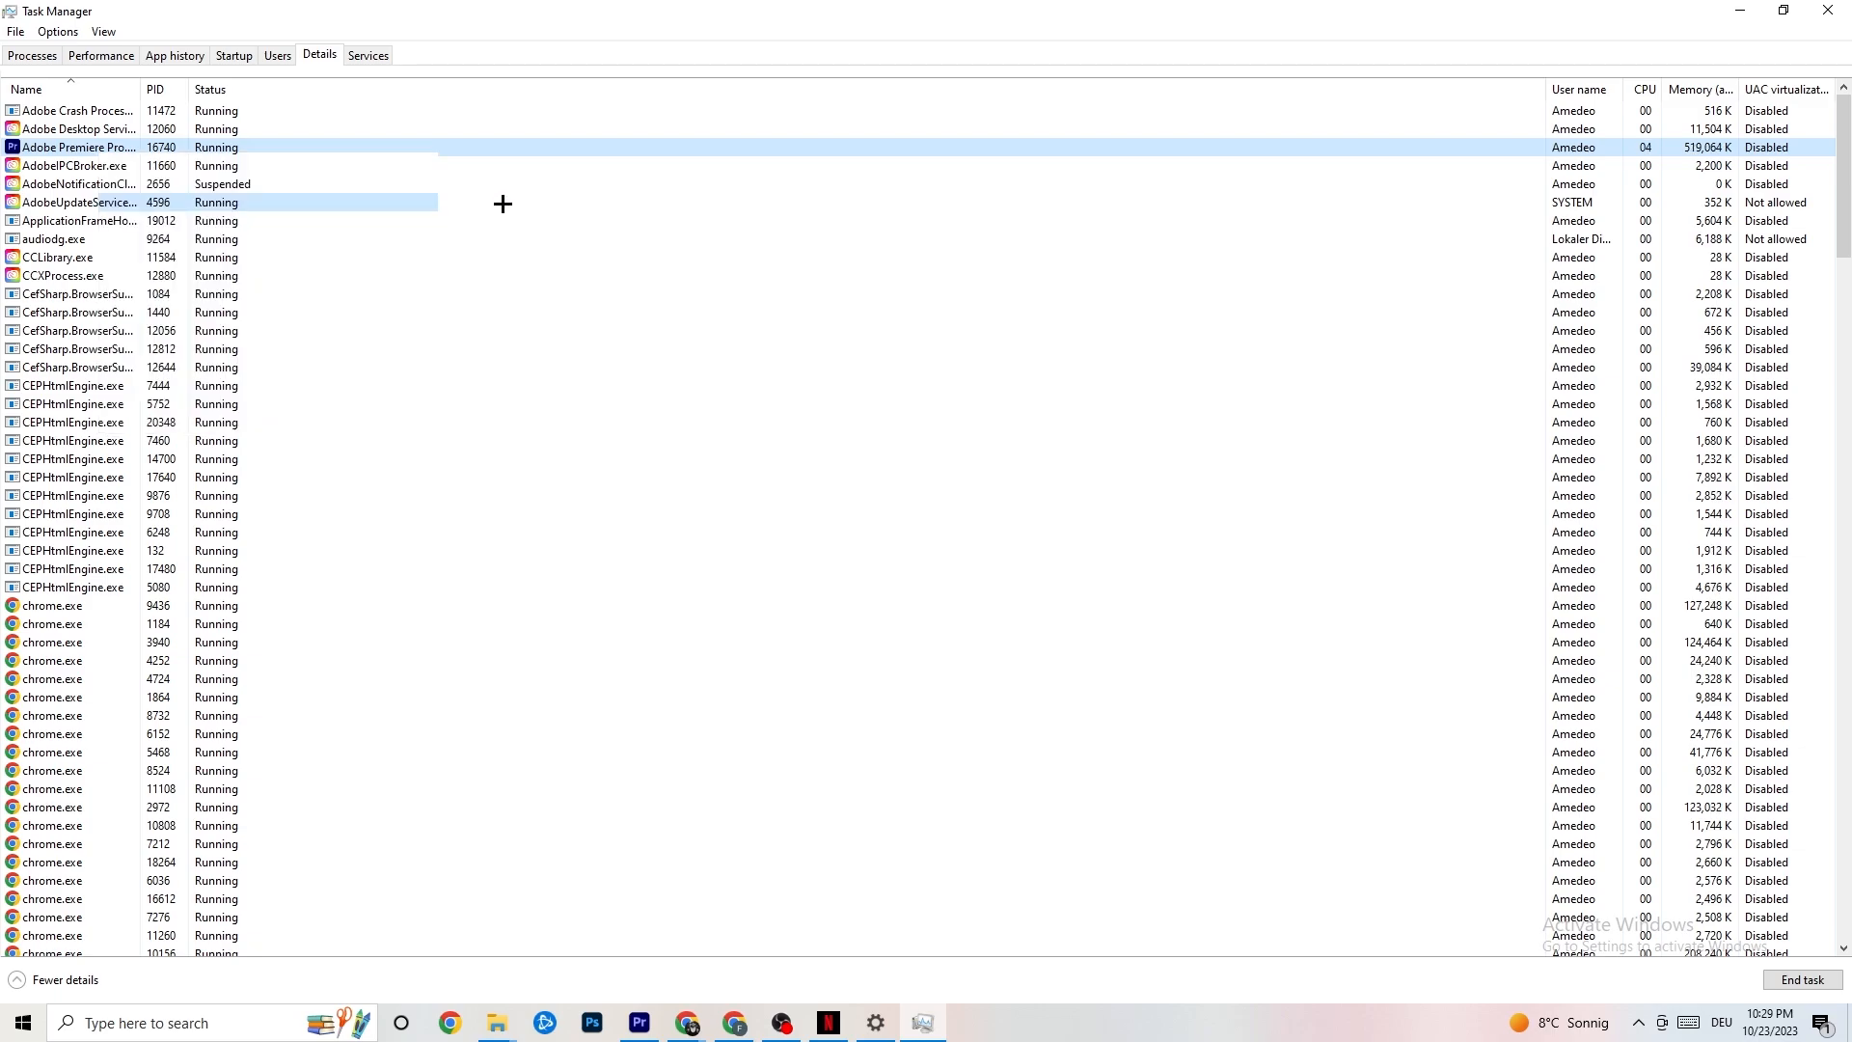
left_click(501, 203)
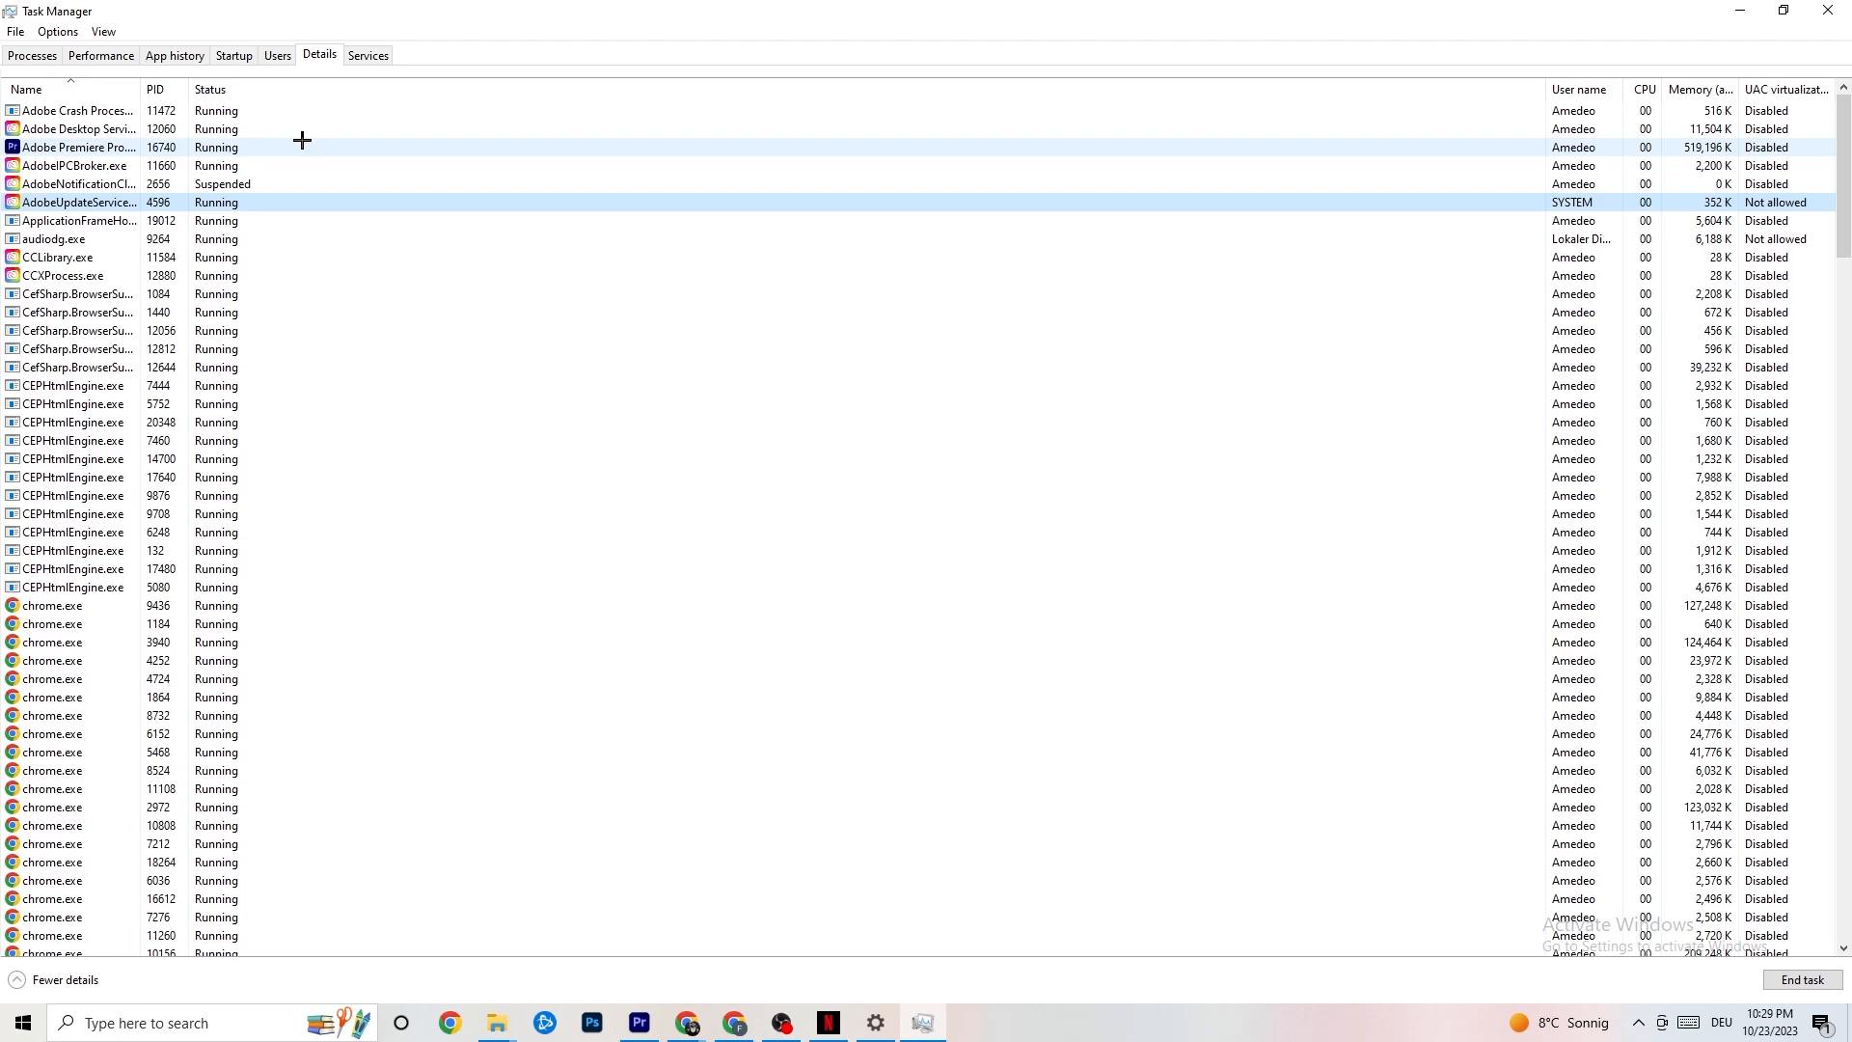
- Review the startup apps and the options for Razer Synapse, and close Task Manager
left_click(234, 54)
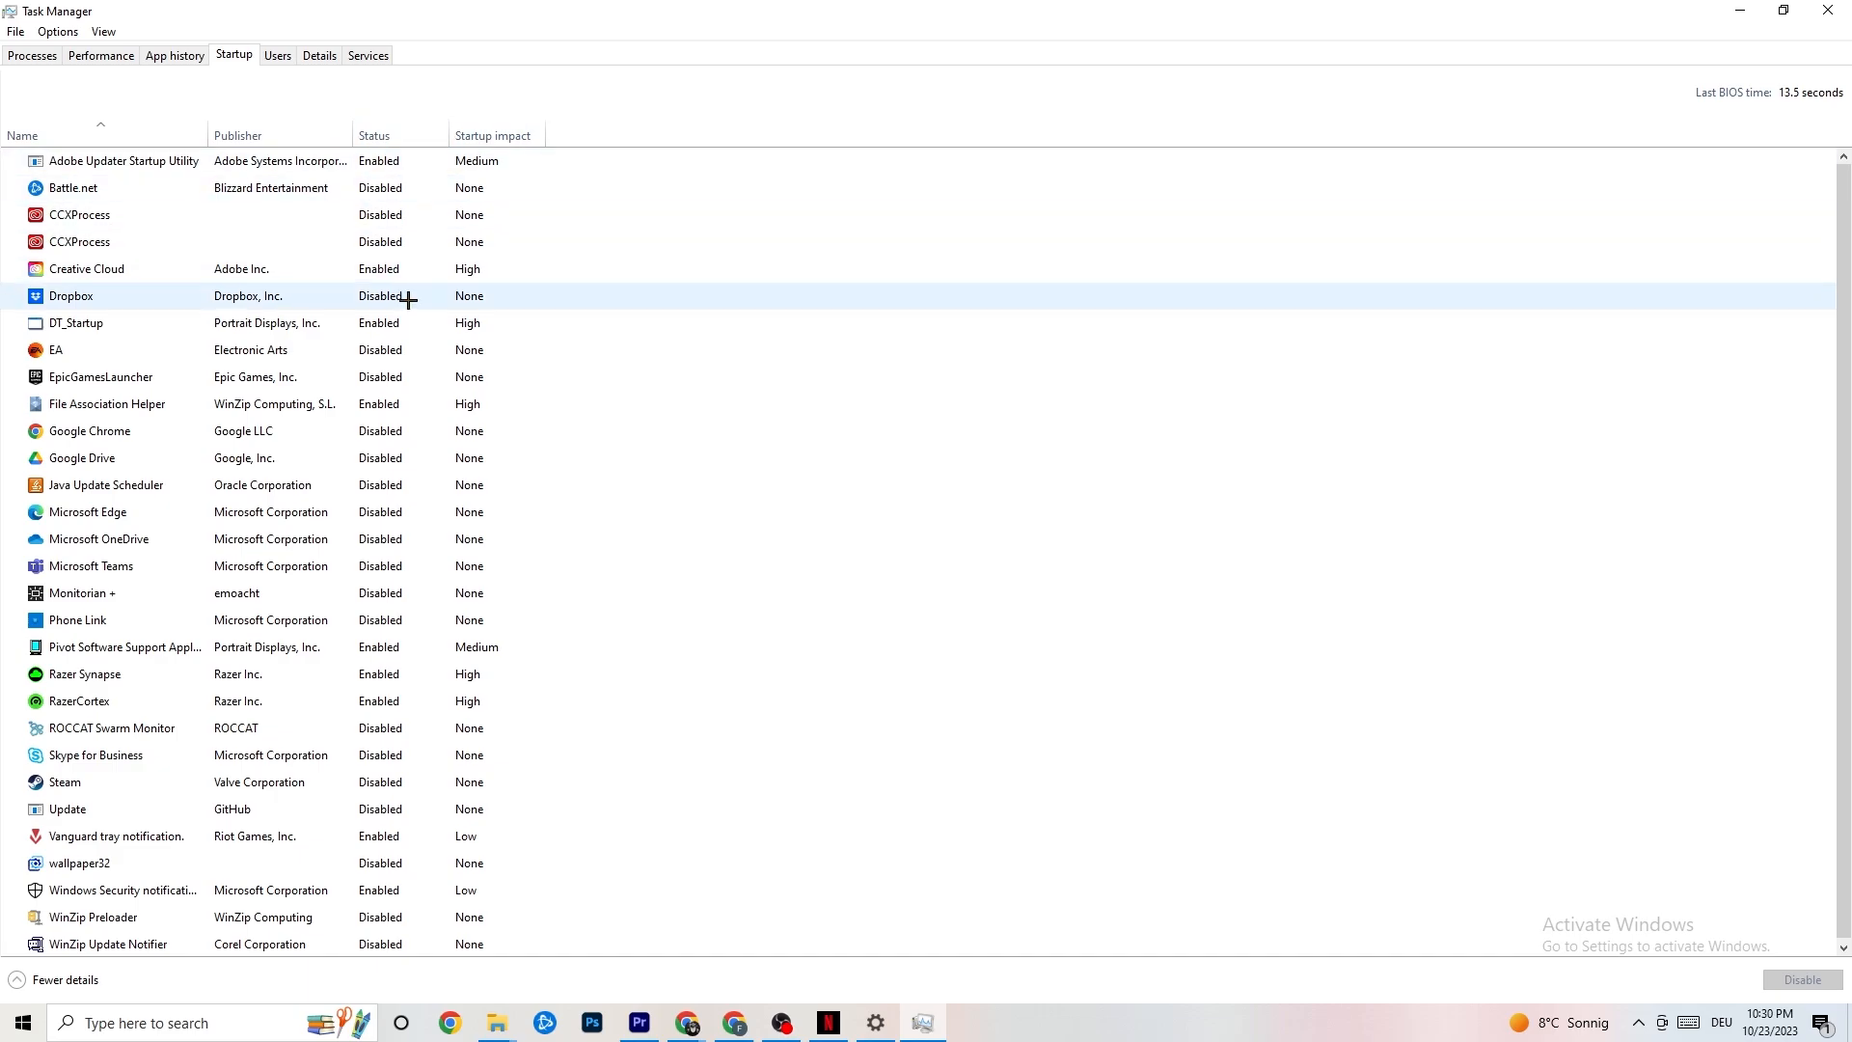
right_click(375, 675)
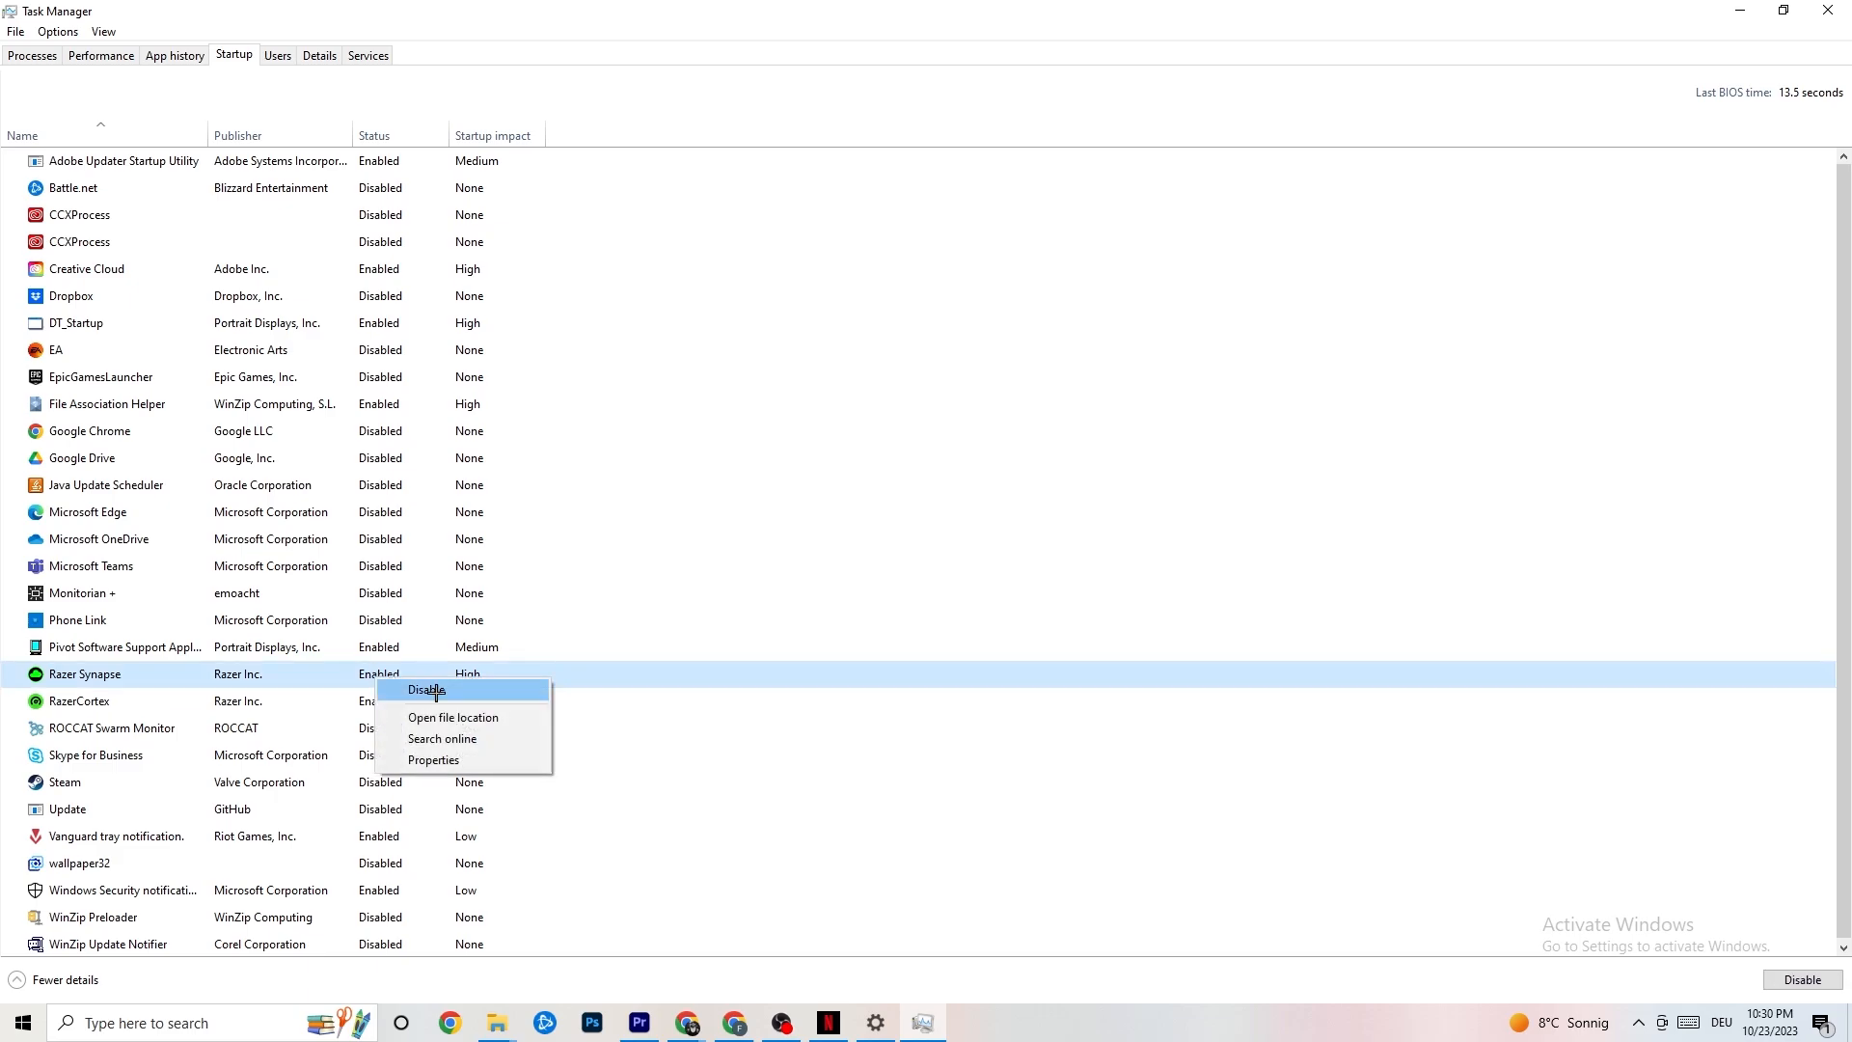
left_click(955, 97)
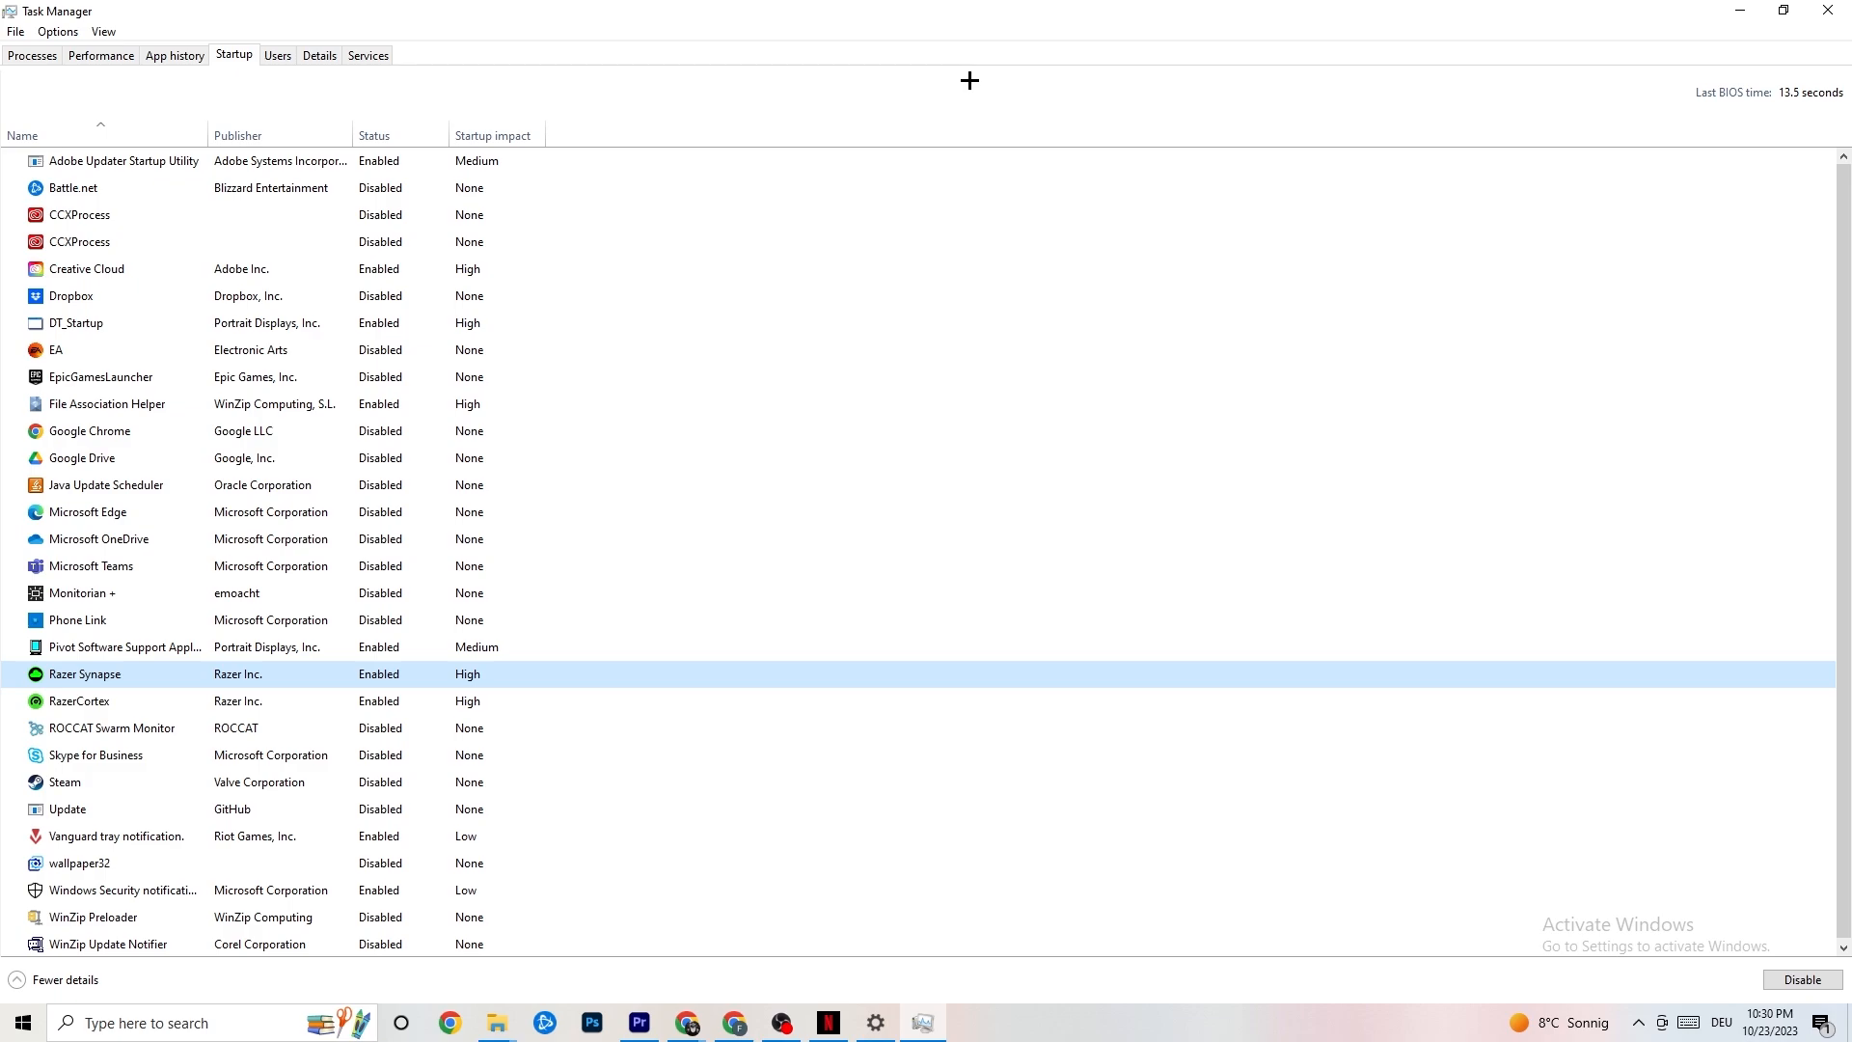
left_click(1817, 7)
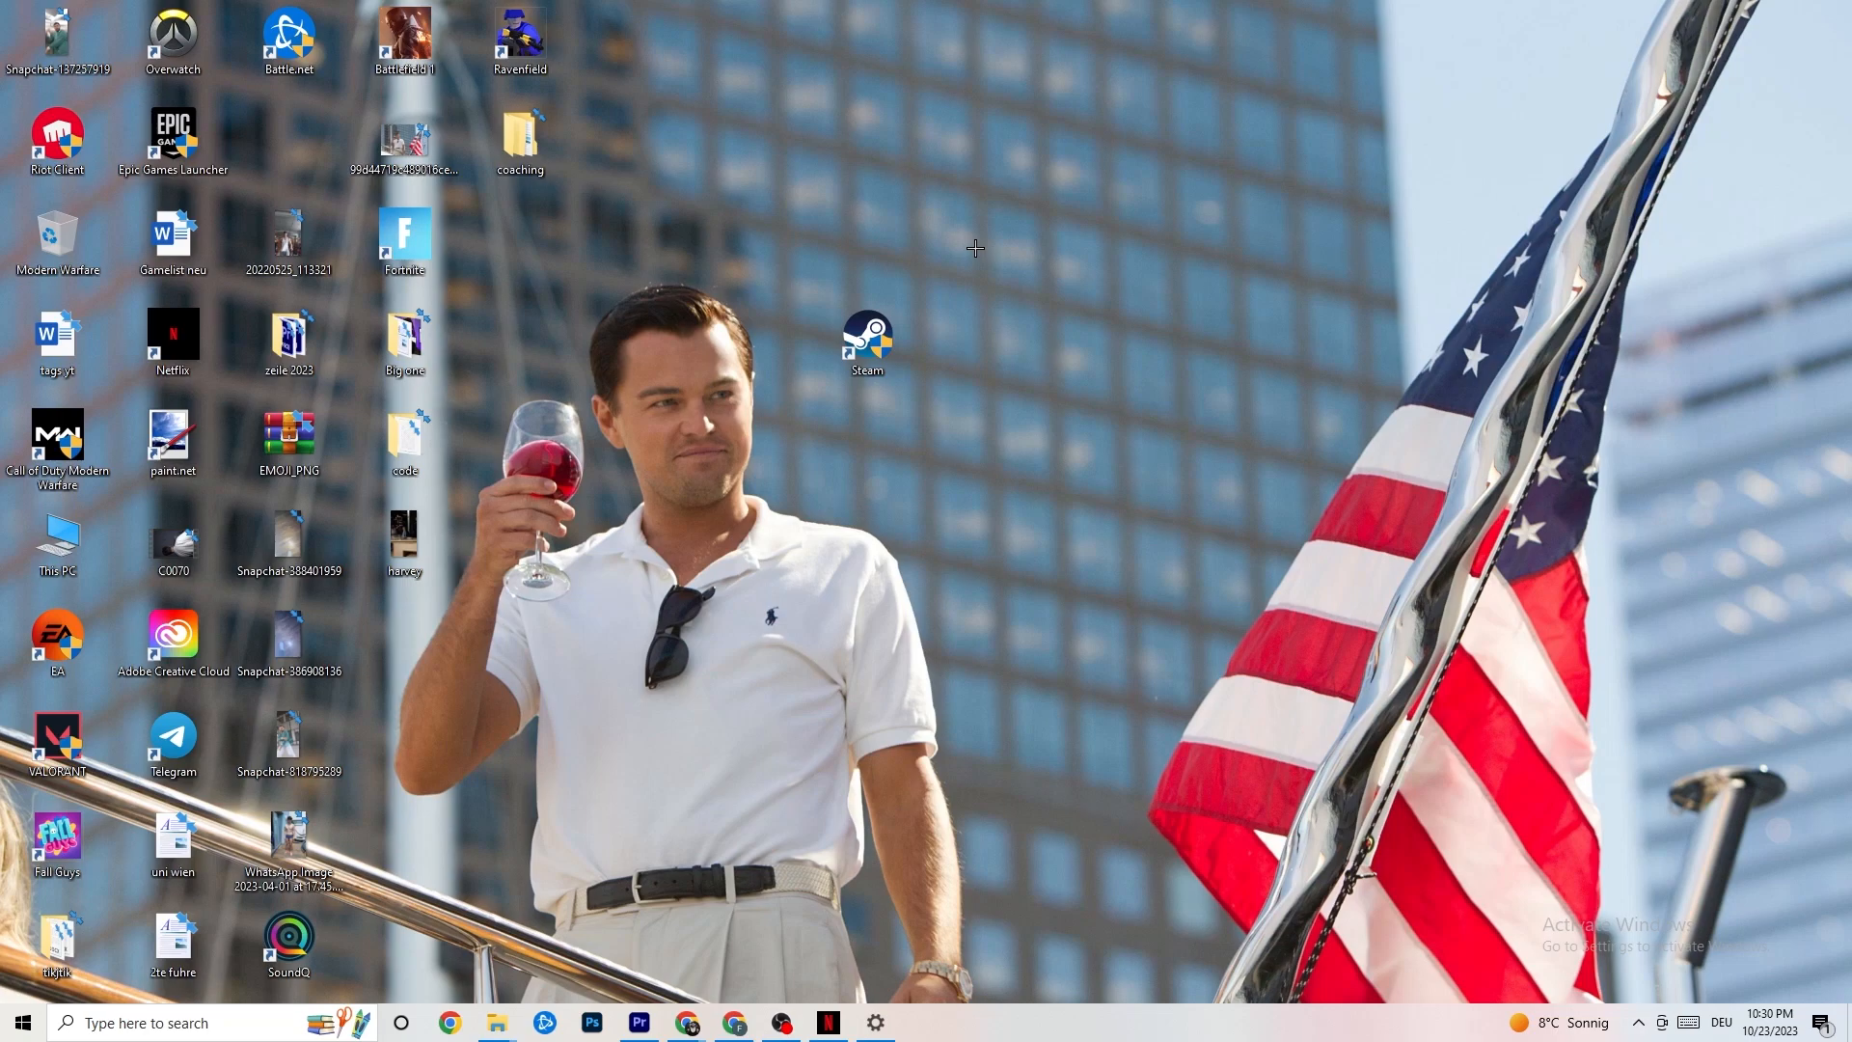
- Open the Windows display settings and check the scaling choices under Scale and layout
left_click(15, 1030)
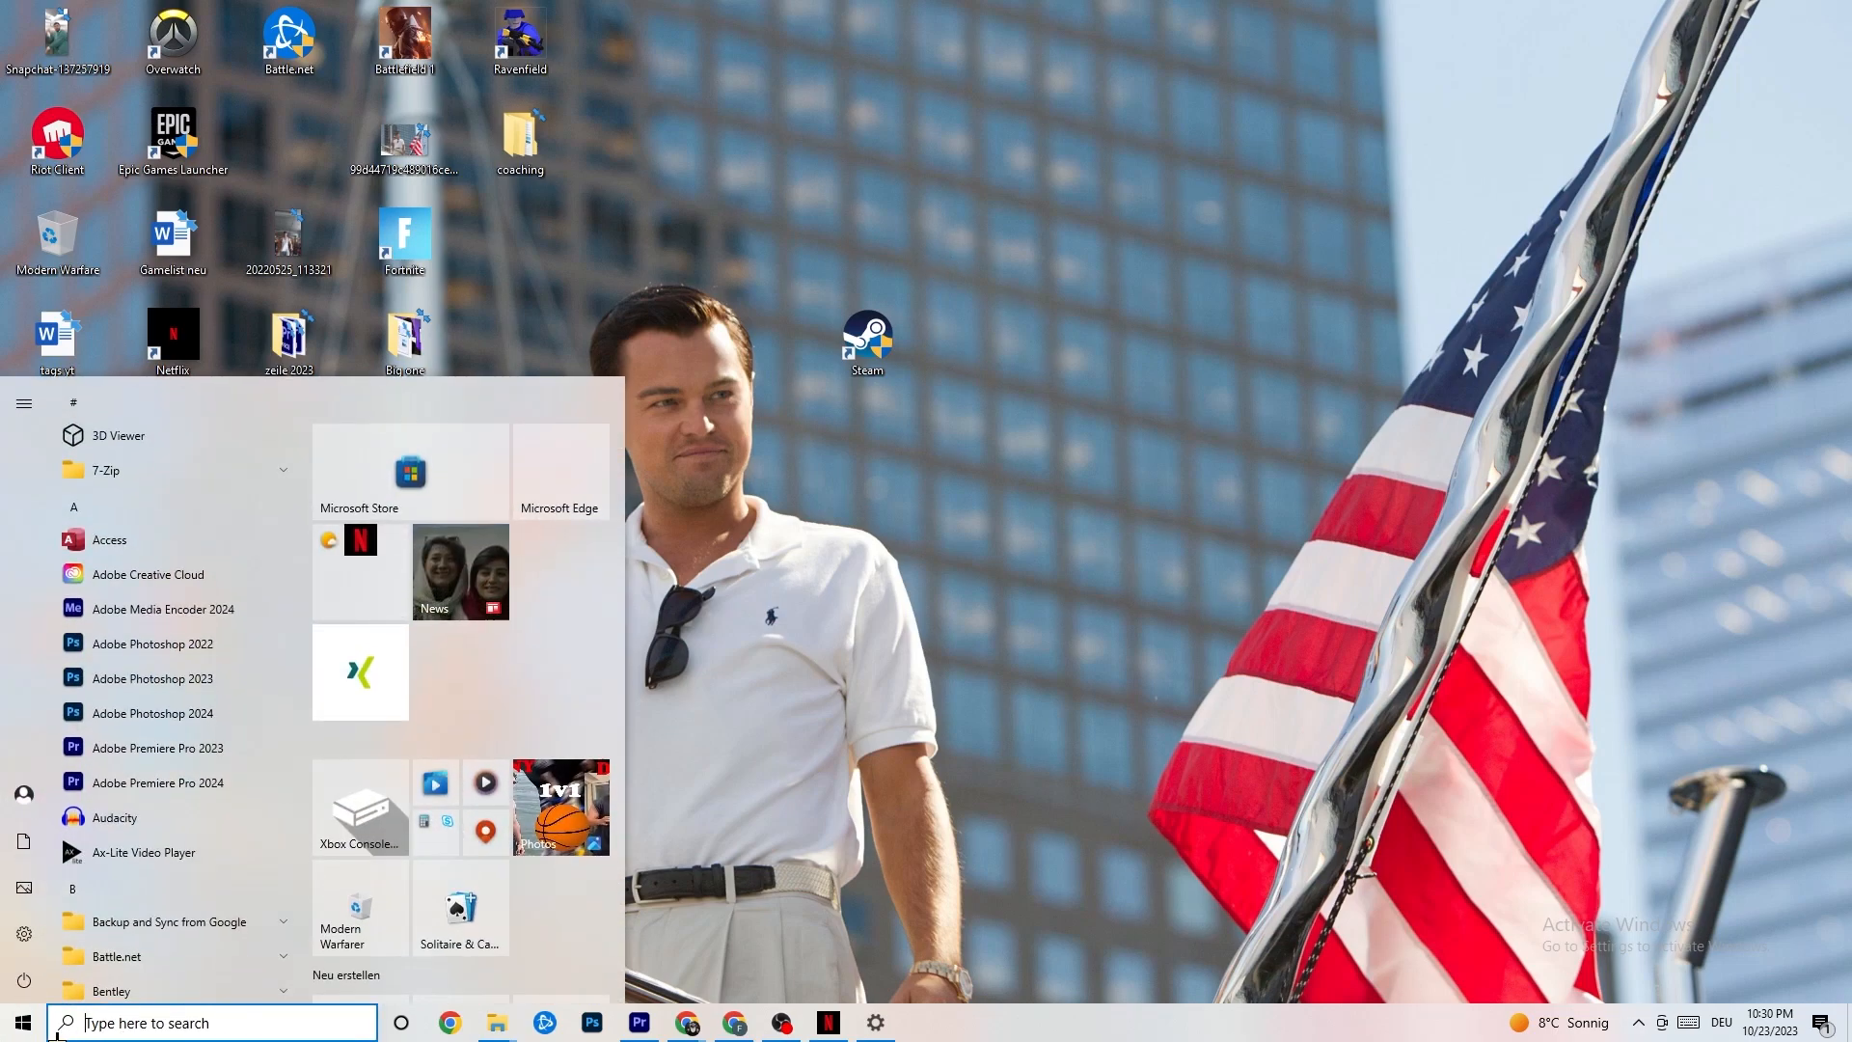
left_click(29, 935)
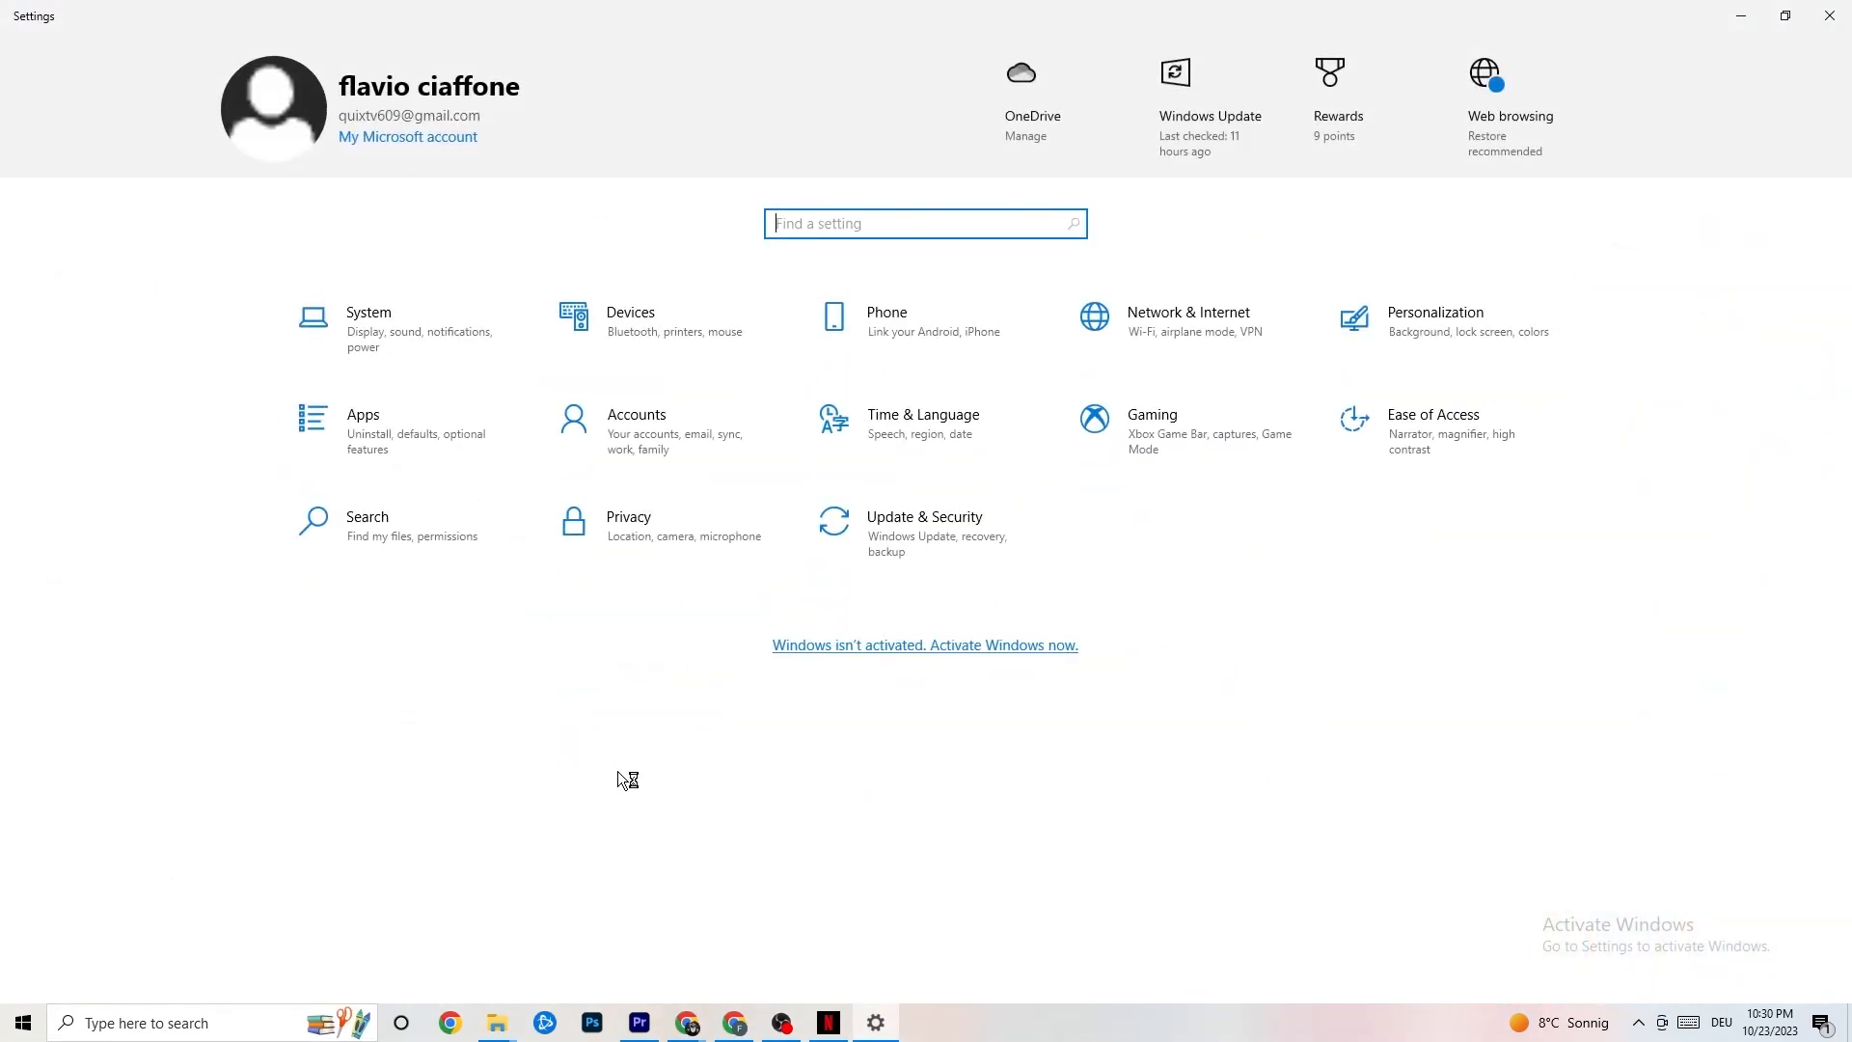
left_click(403, 328)
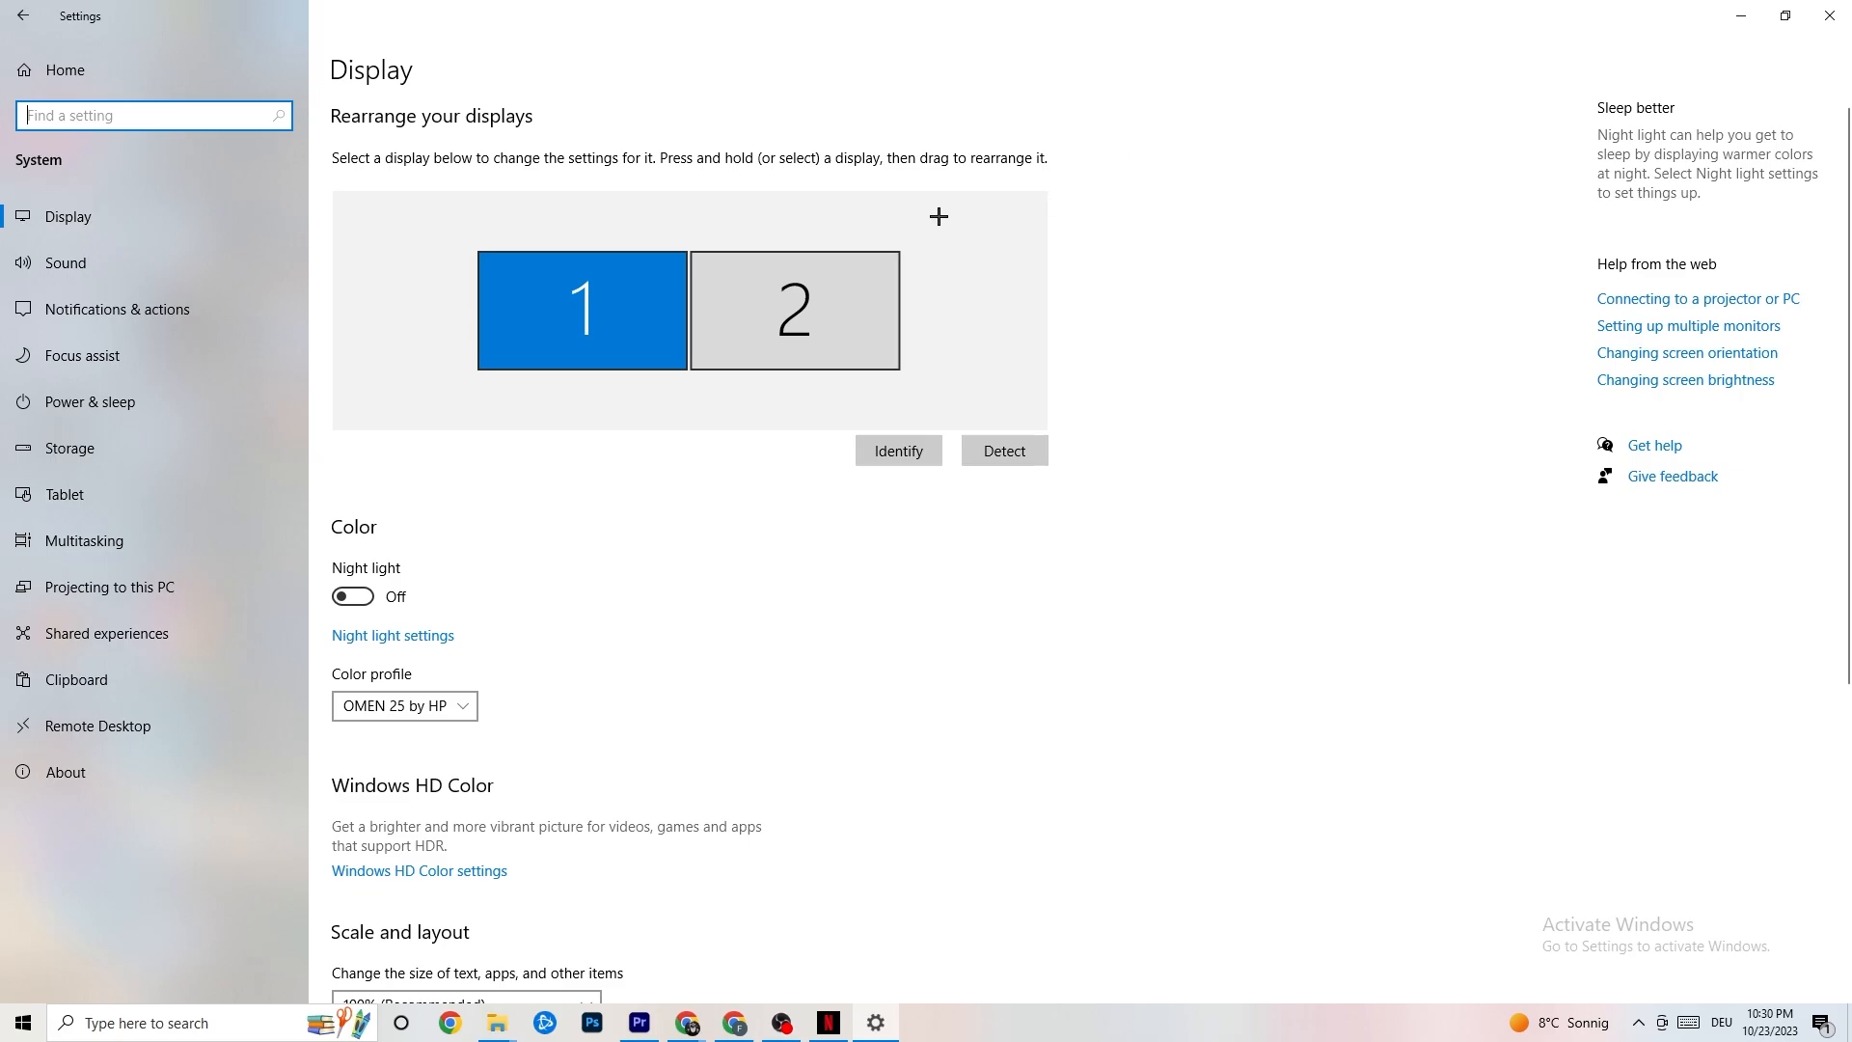
scroll(902, 217, "down", 5)
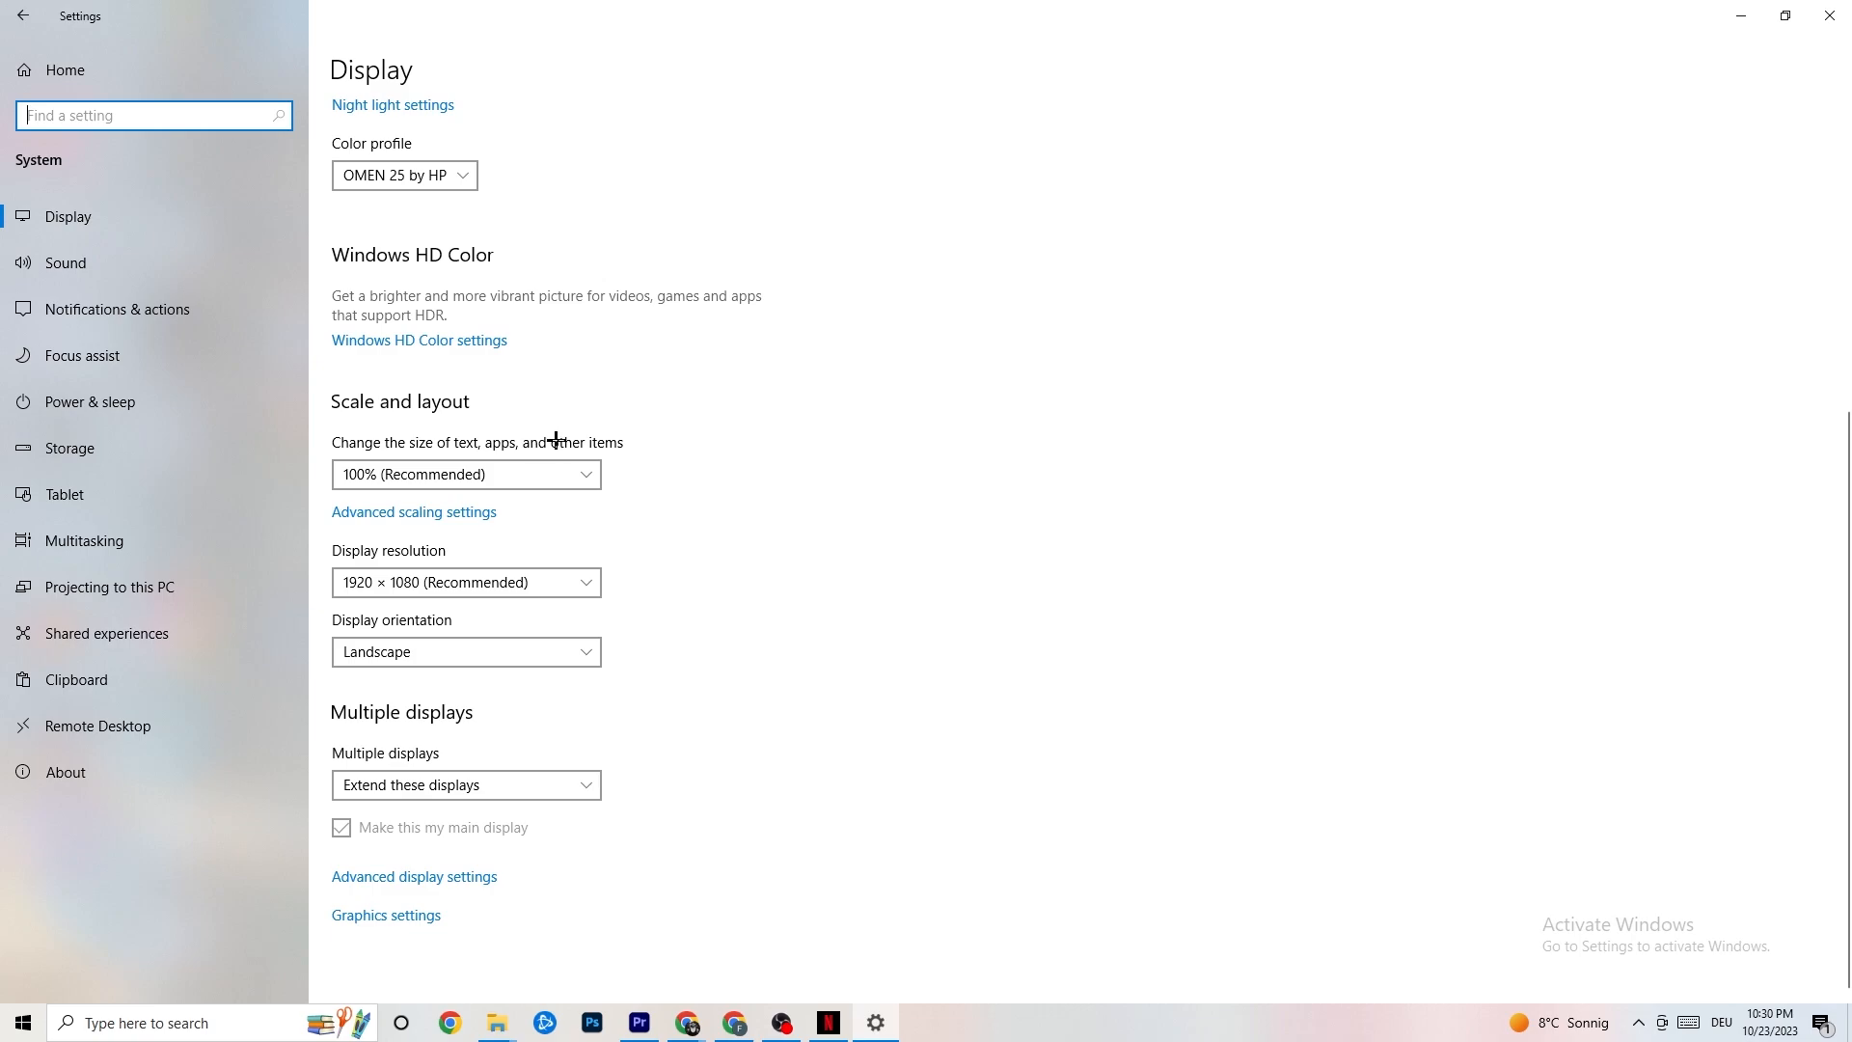
left_click(541, 474)
left_click(730, 372)
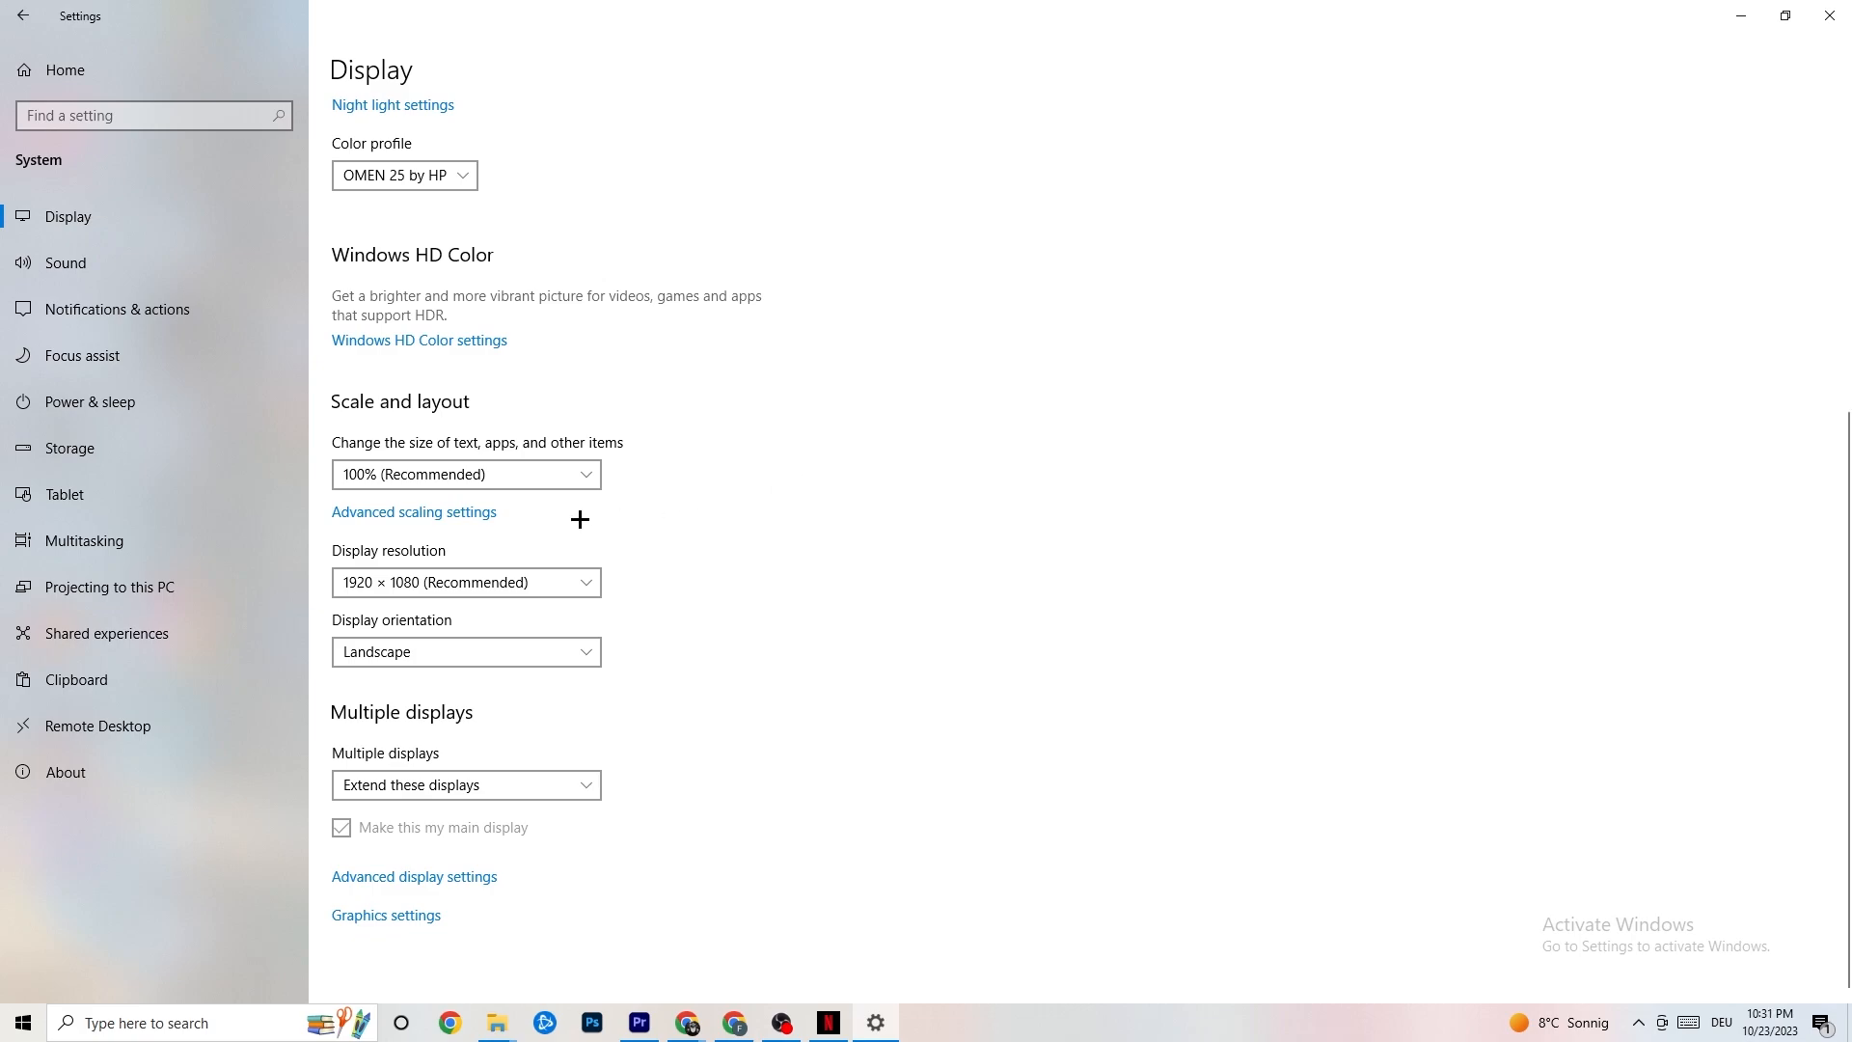
- Open the additional power settings from Power & sleep, review the available power plans, and close Power Options
left_click(115, 398)
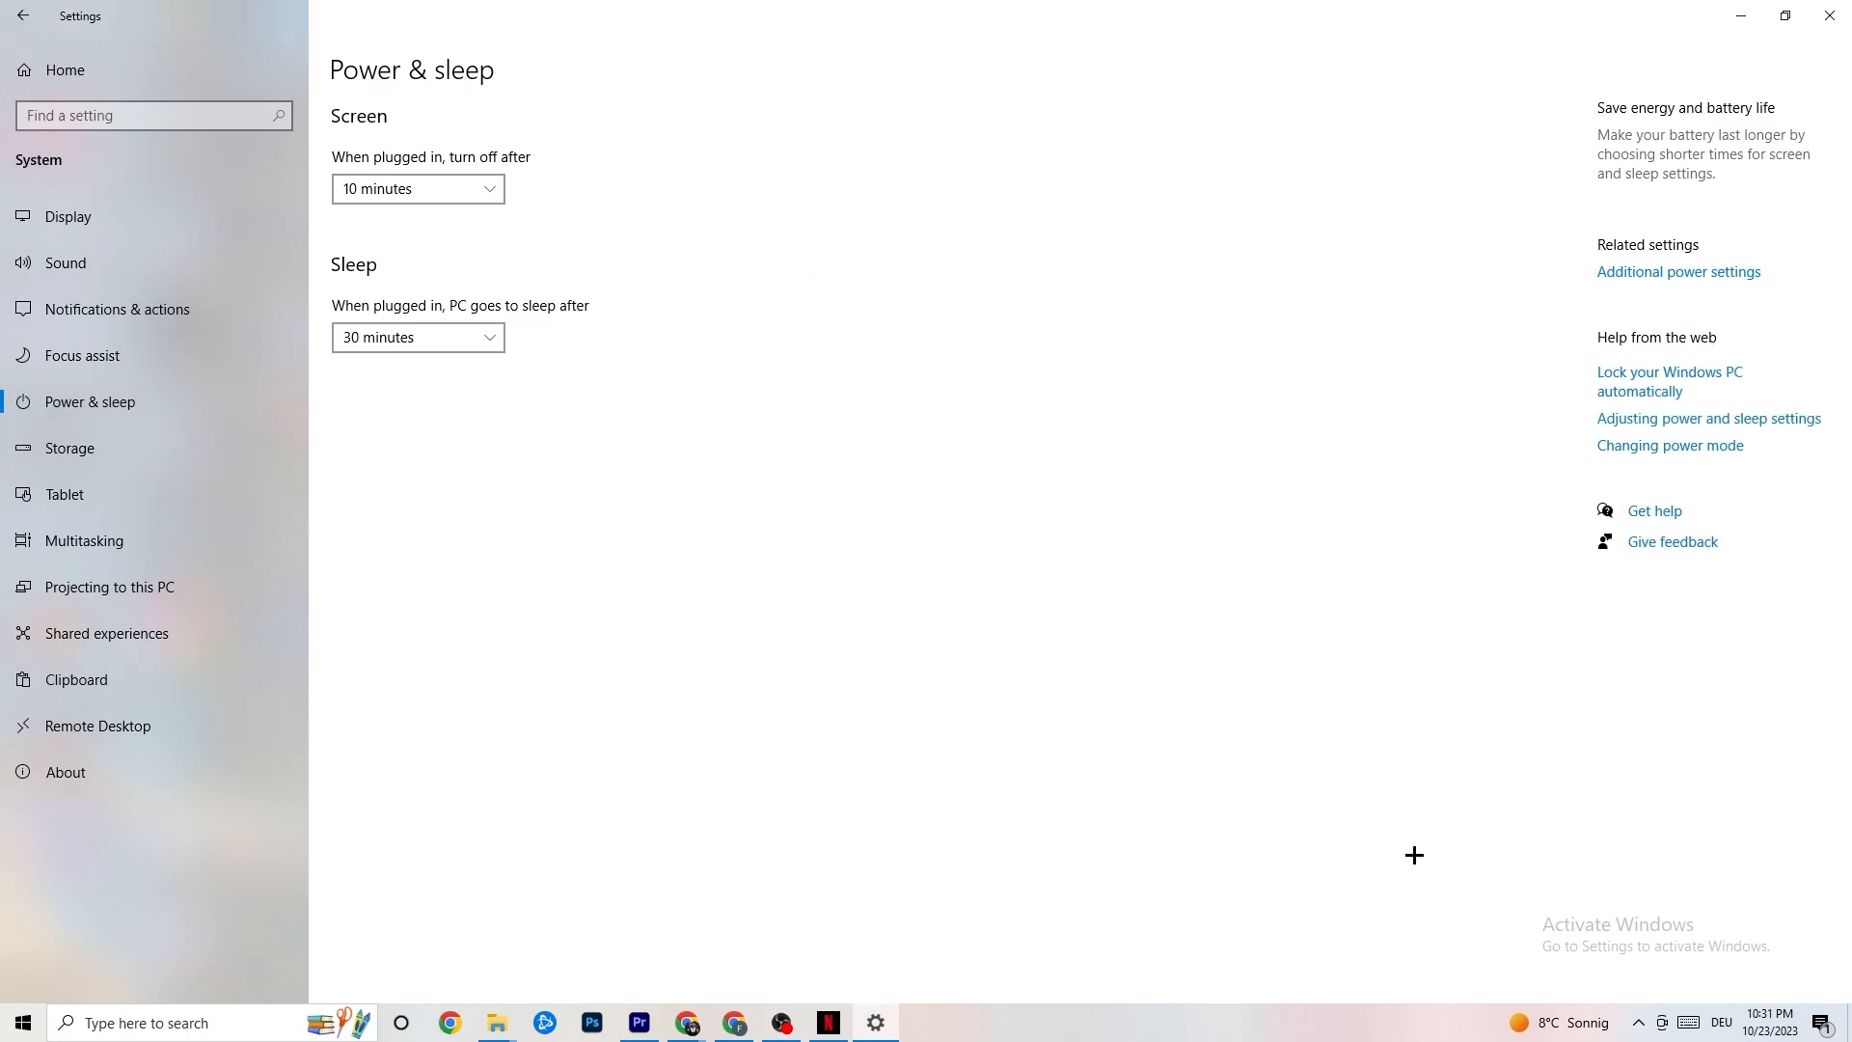
left_click(1715, 271)
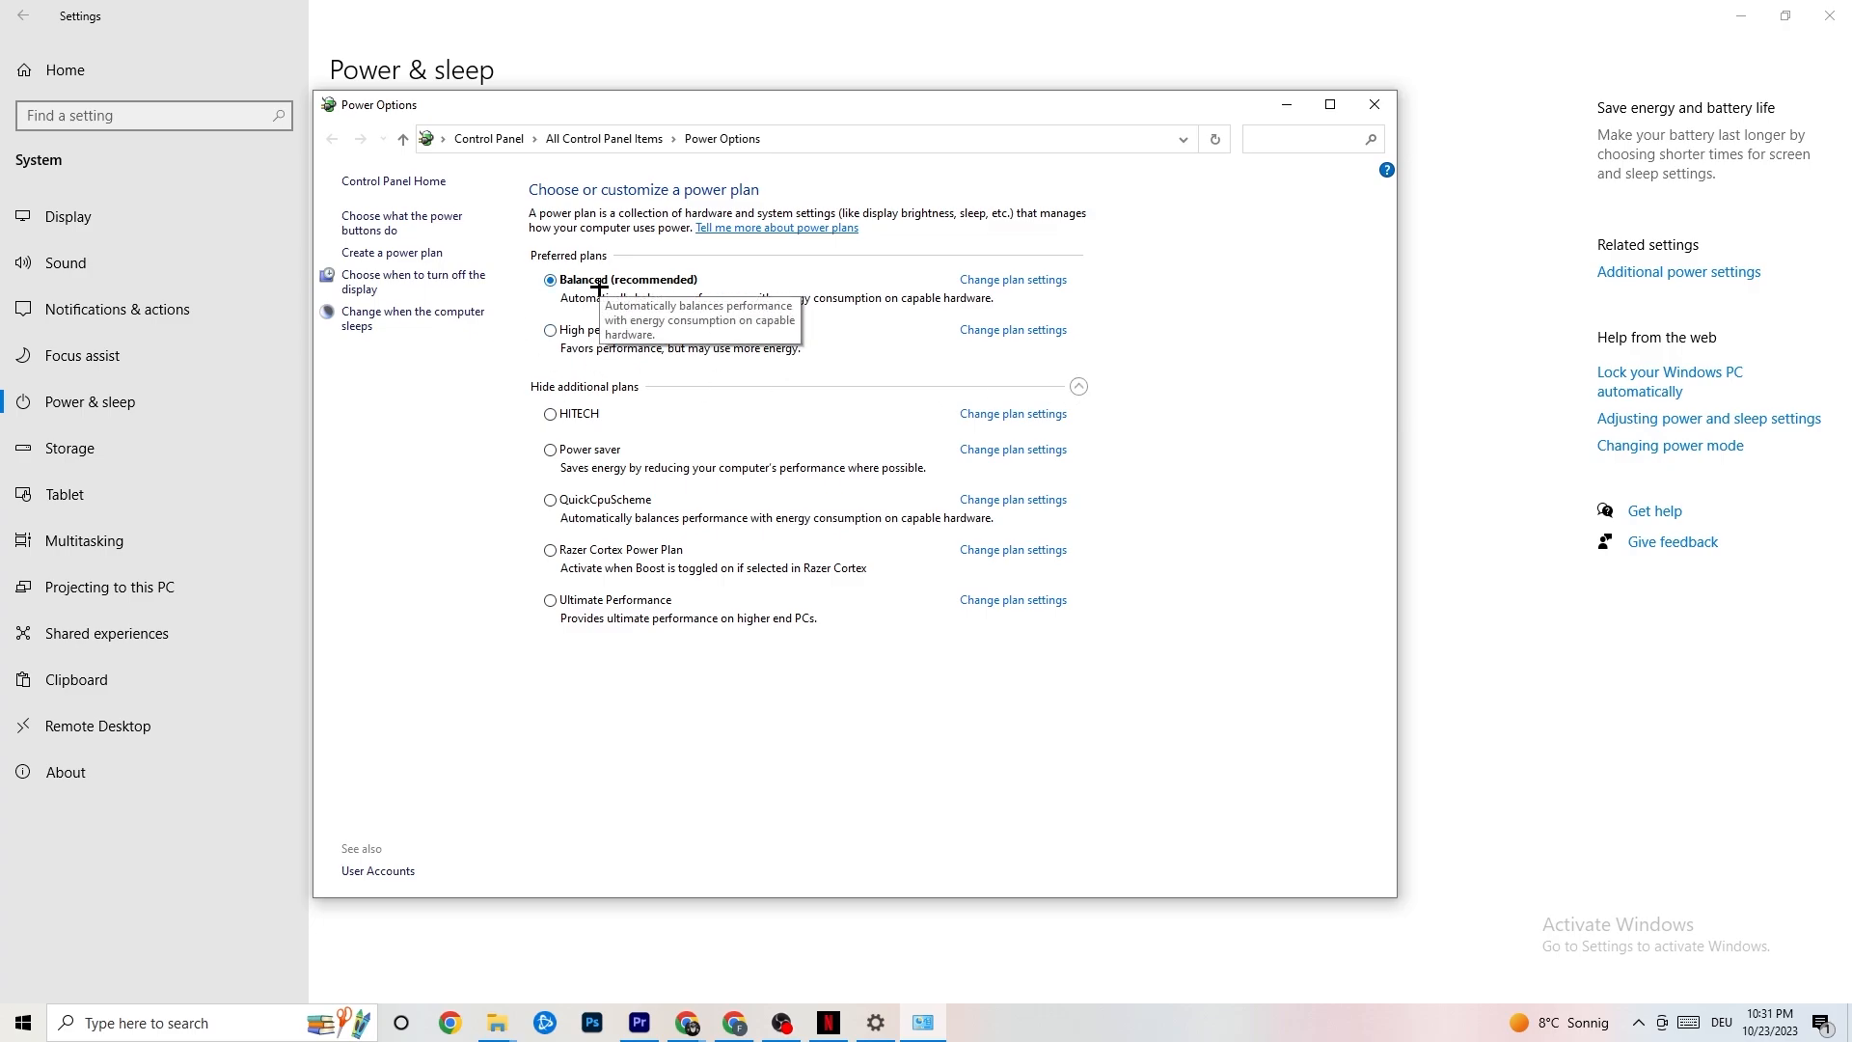
left_click(1373, 105)
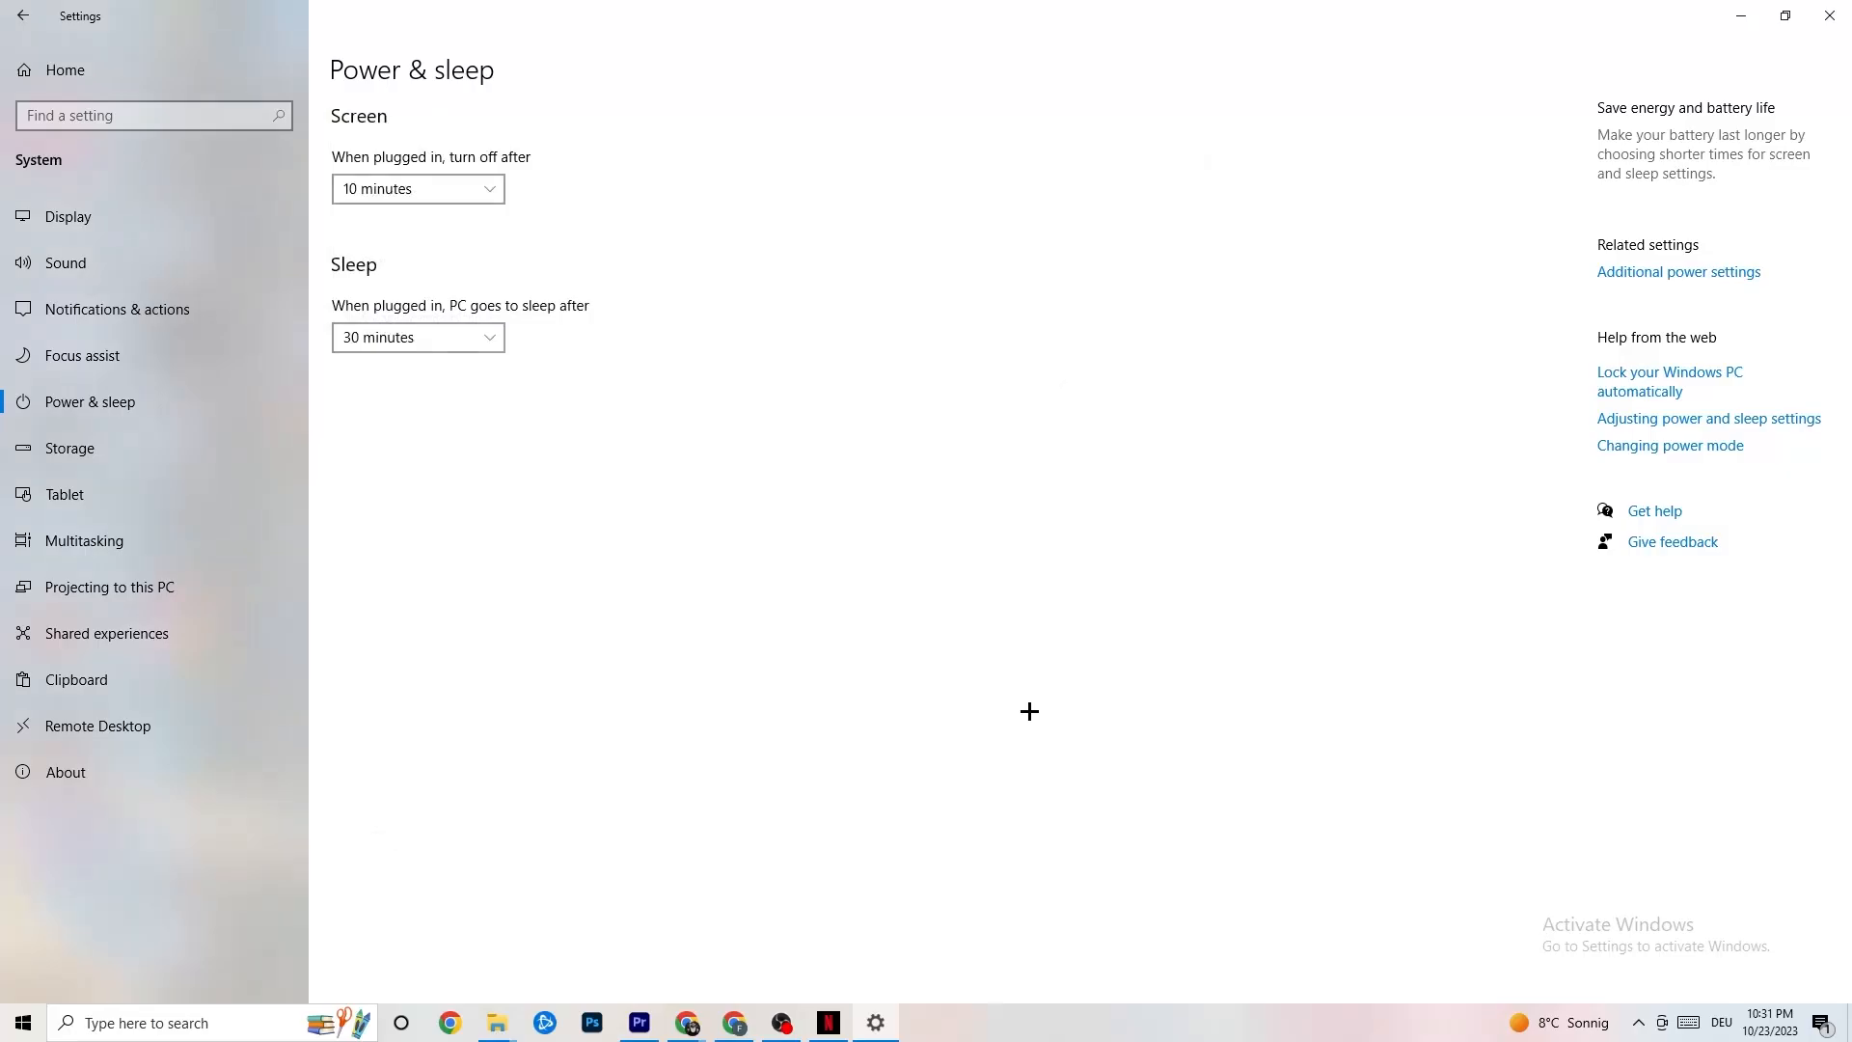
- Open the Storage Sense configuration in the storage settings and check how often it can be set to run
left_click(144, 462)
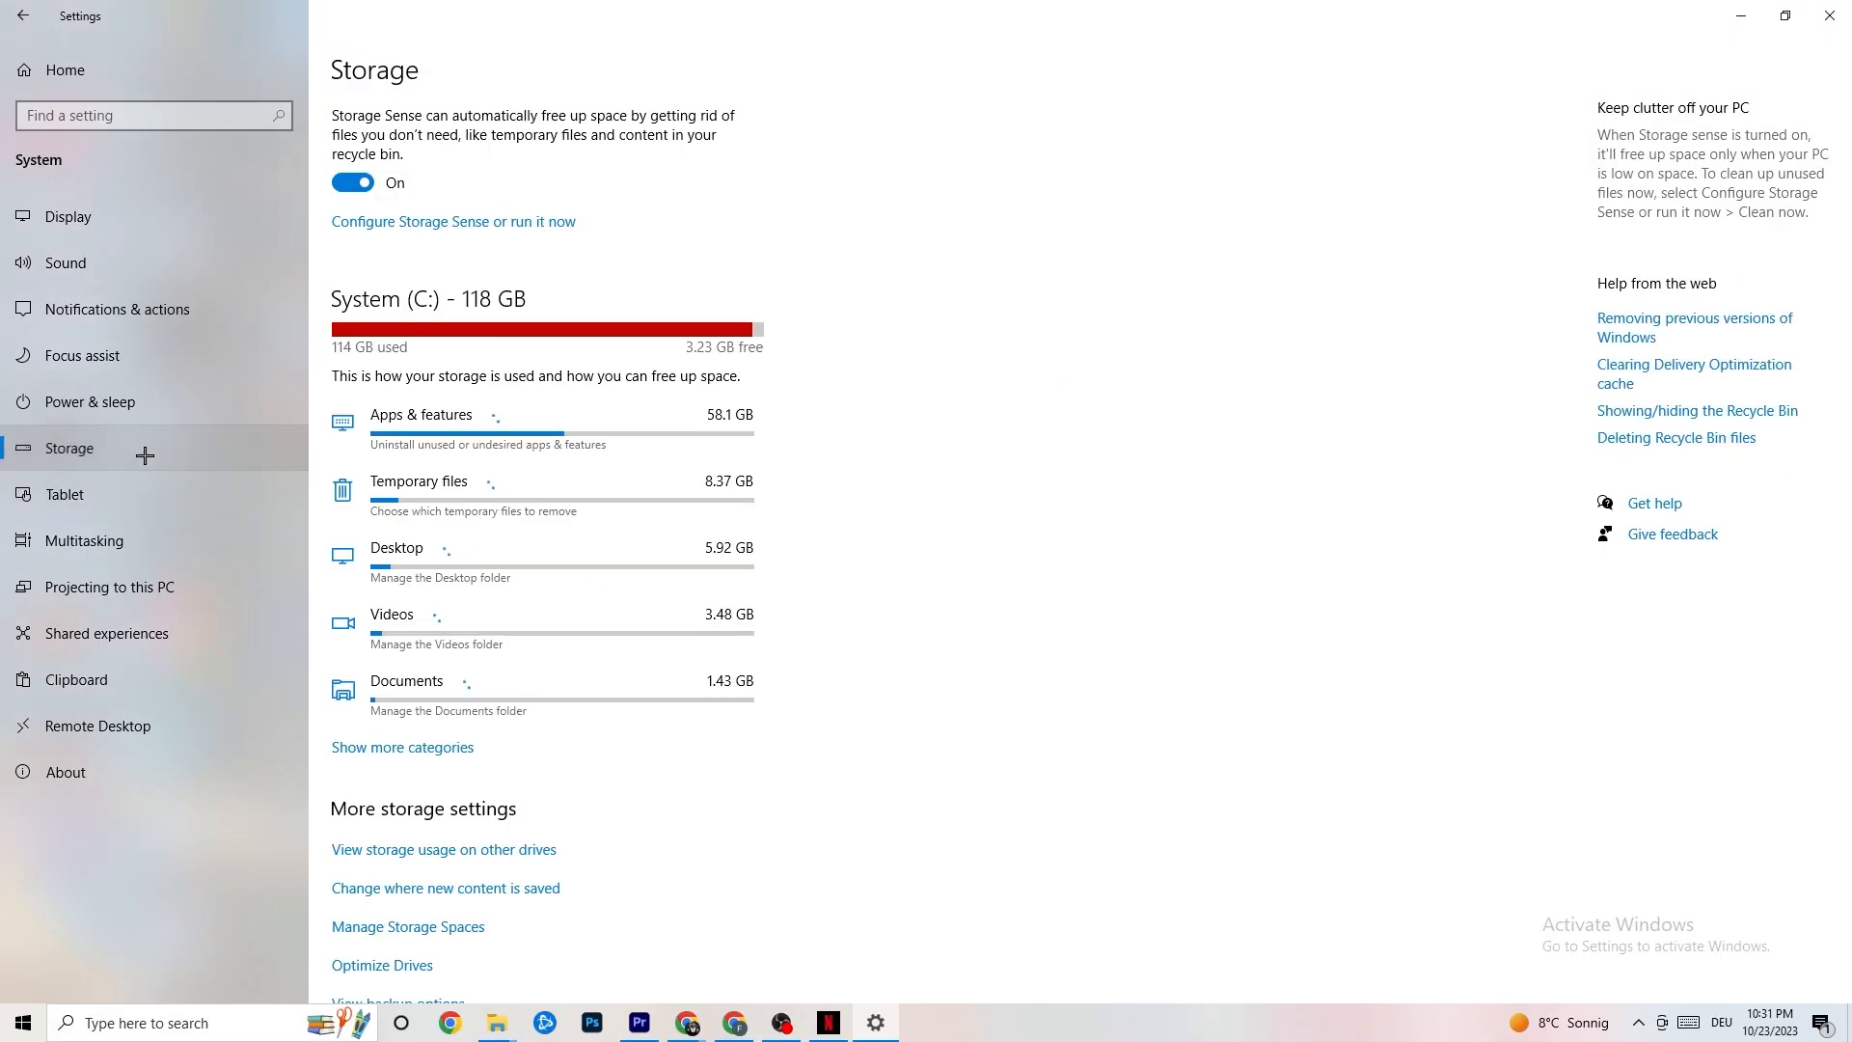
left_click(439, 224)
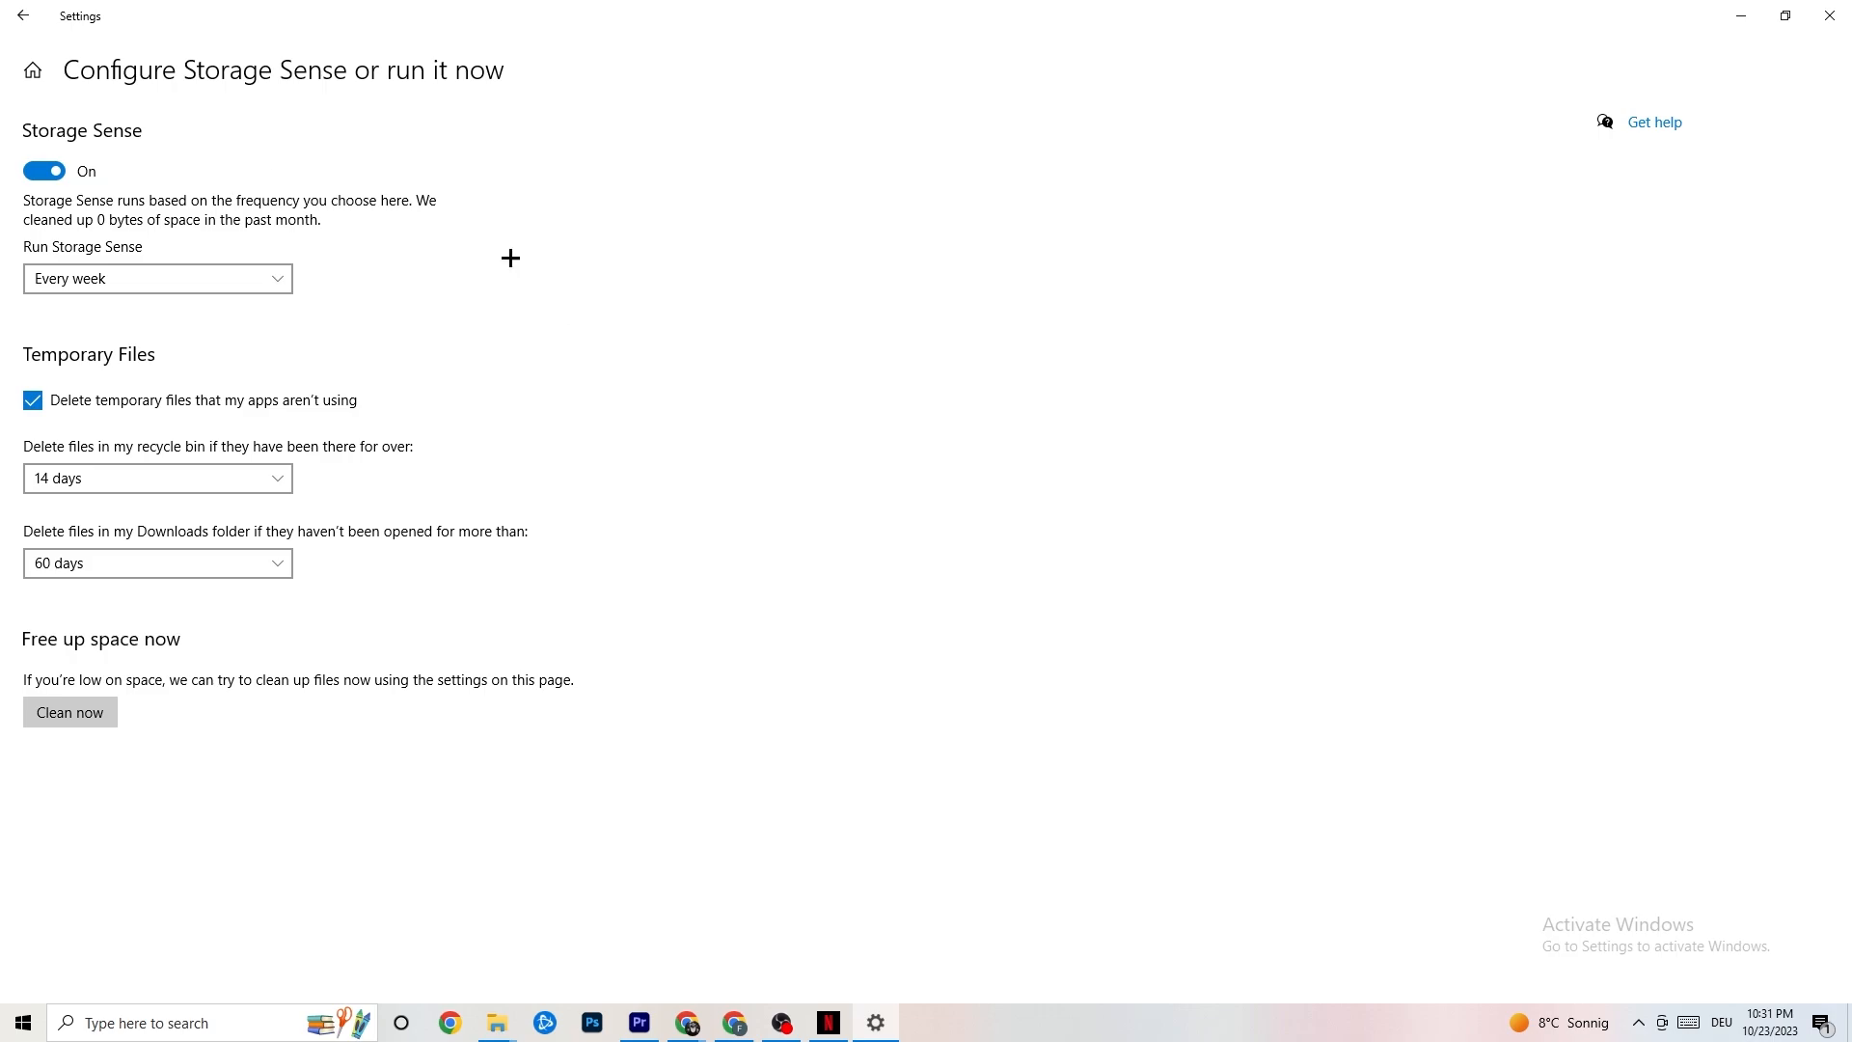
left_click(274, 279)
left_click(207, 278)
left_click(210, 281)
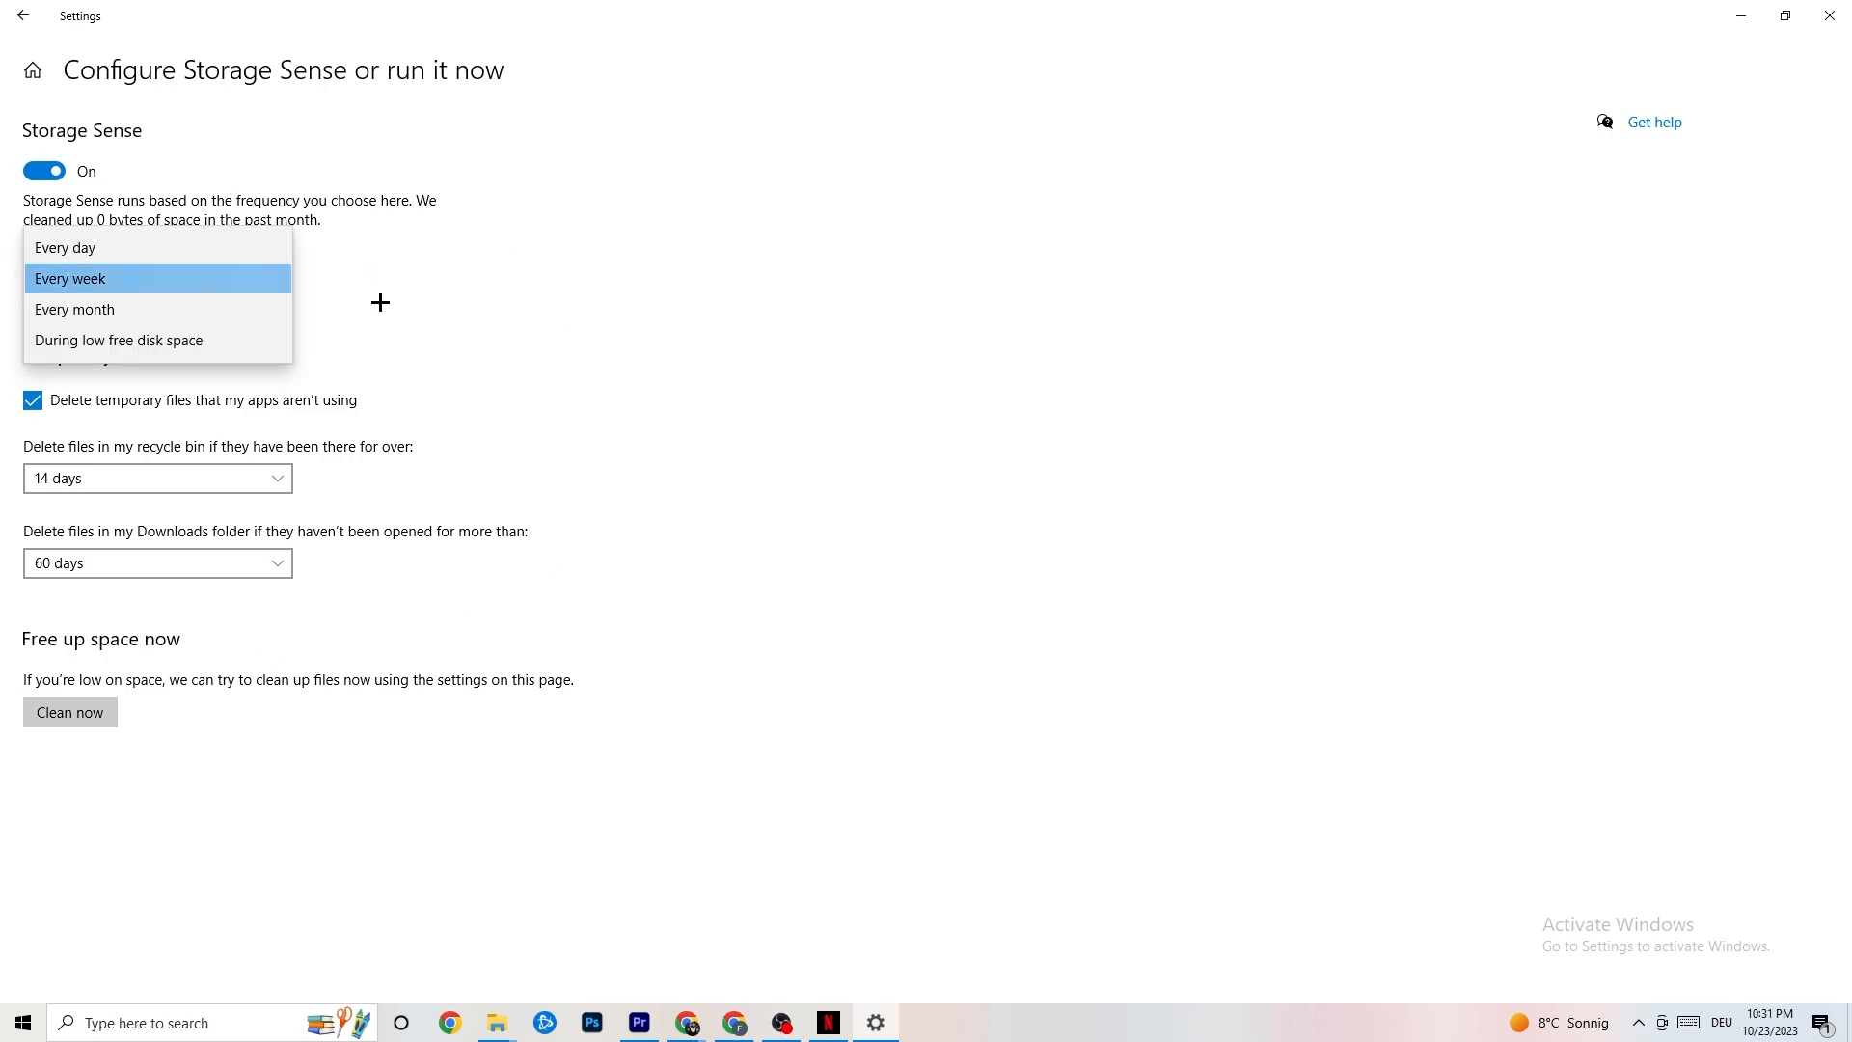
left_click(427, 390)
- Check the recycle bin and Downloads folder deletion intervals, and run the Storage Sense cleanup immediately with the current settings
left_click(215, 472)
left_click(679, 386)
left_click(232, 564)
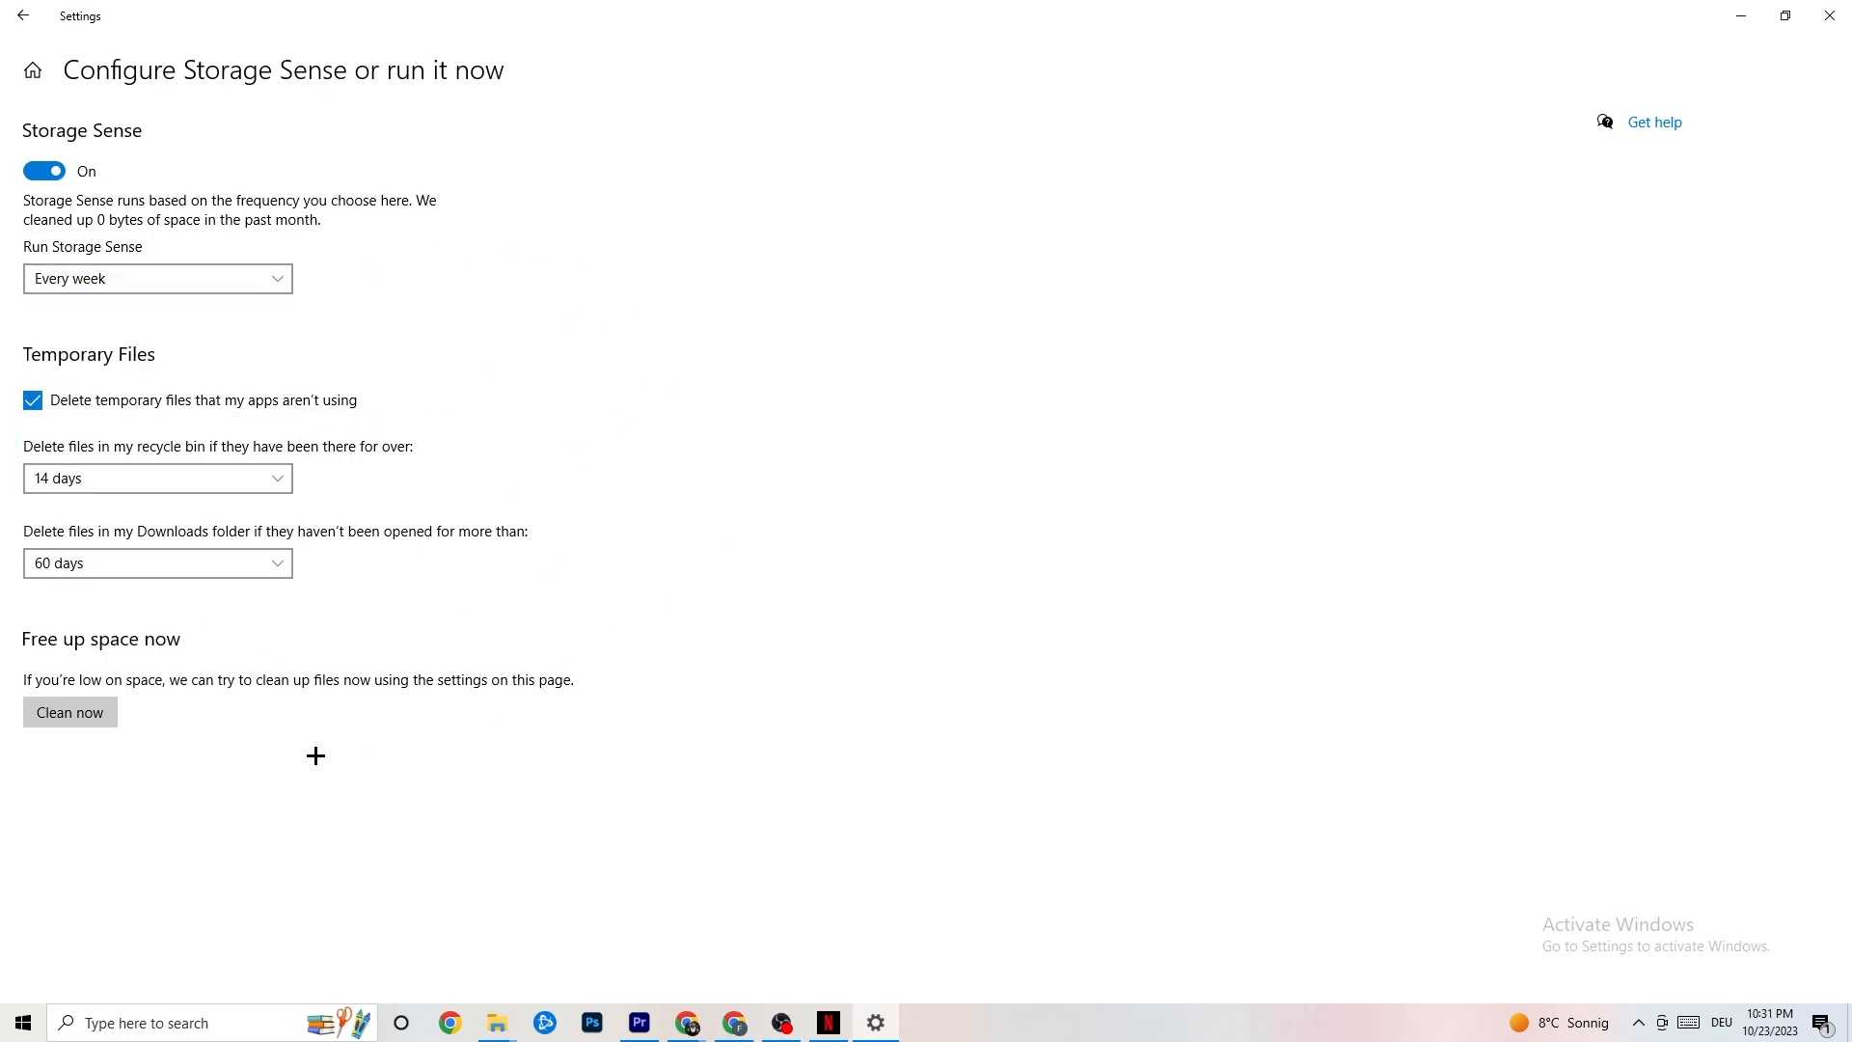
left_click(77, 713)
- Go to the Gaming settings and review the Captures recording options and the Game Mode state
left_click(21, 13)
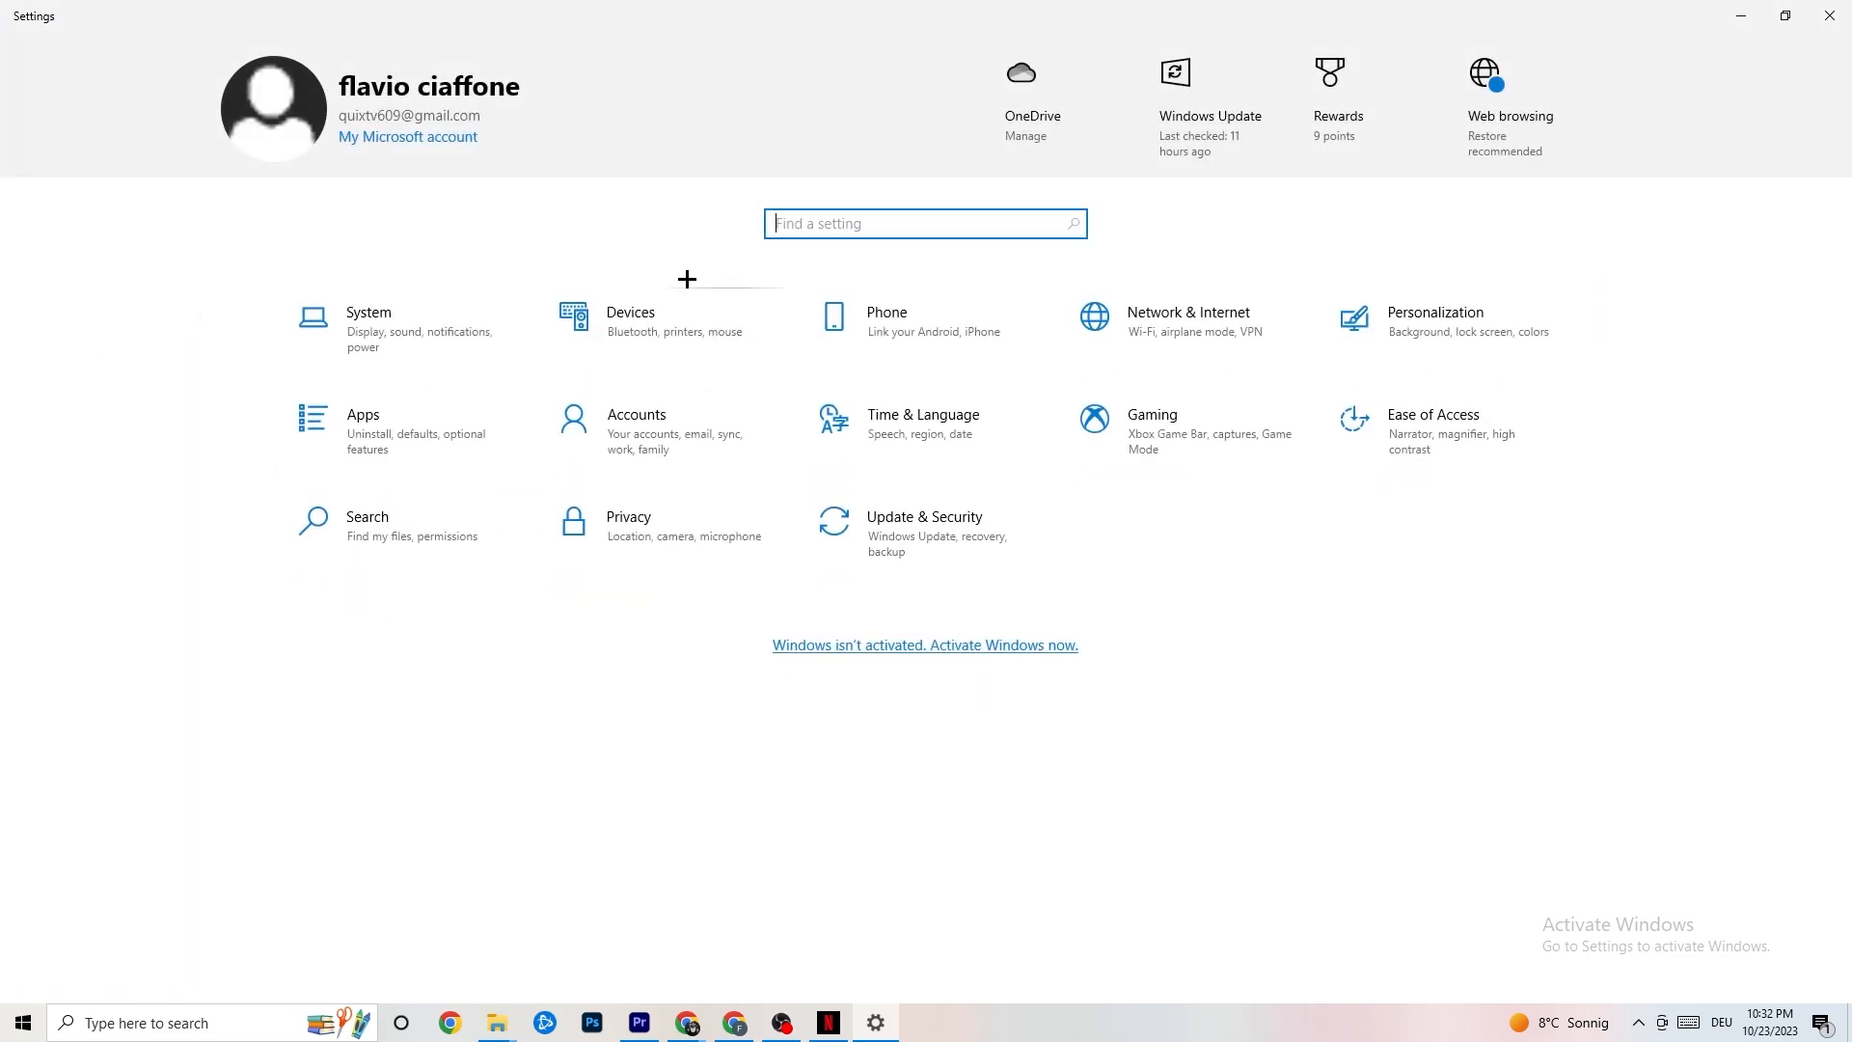
left_click(1233, 441)
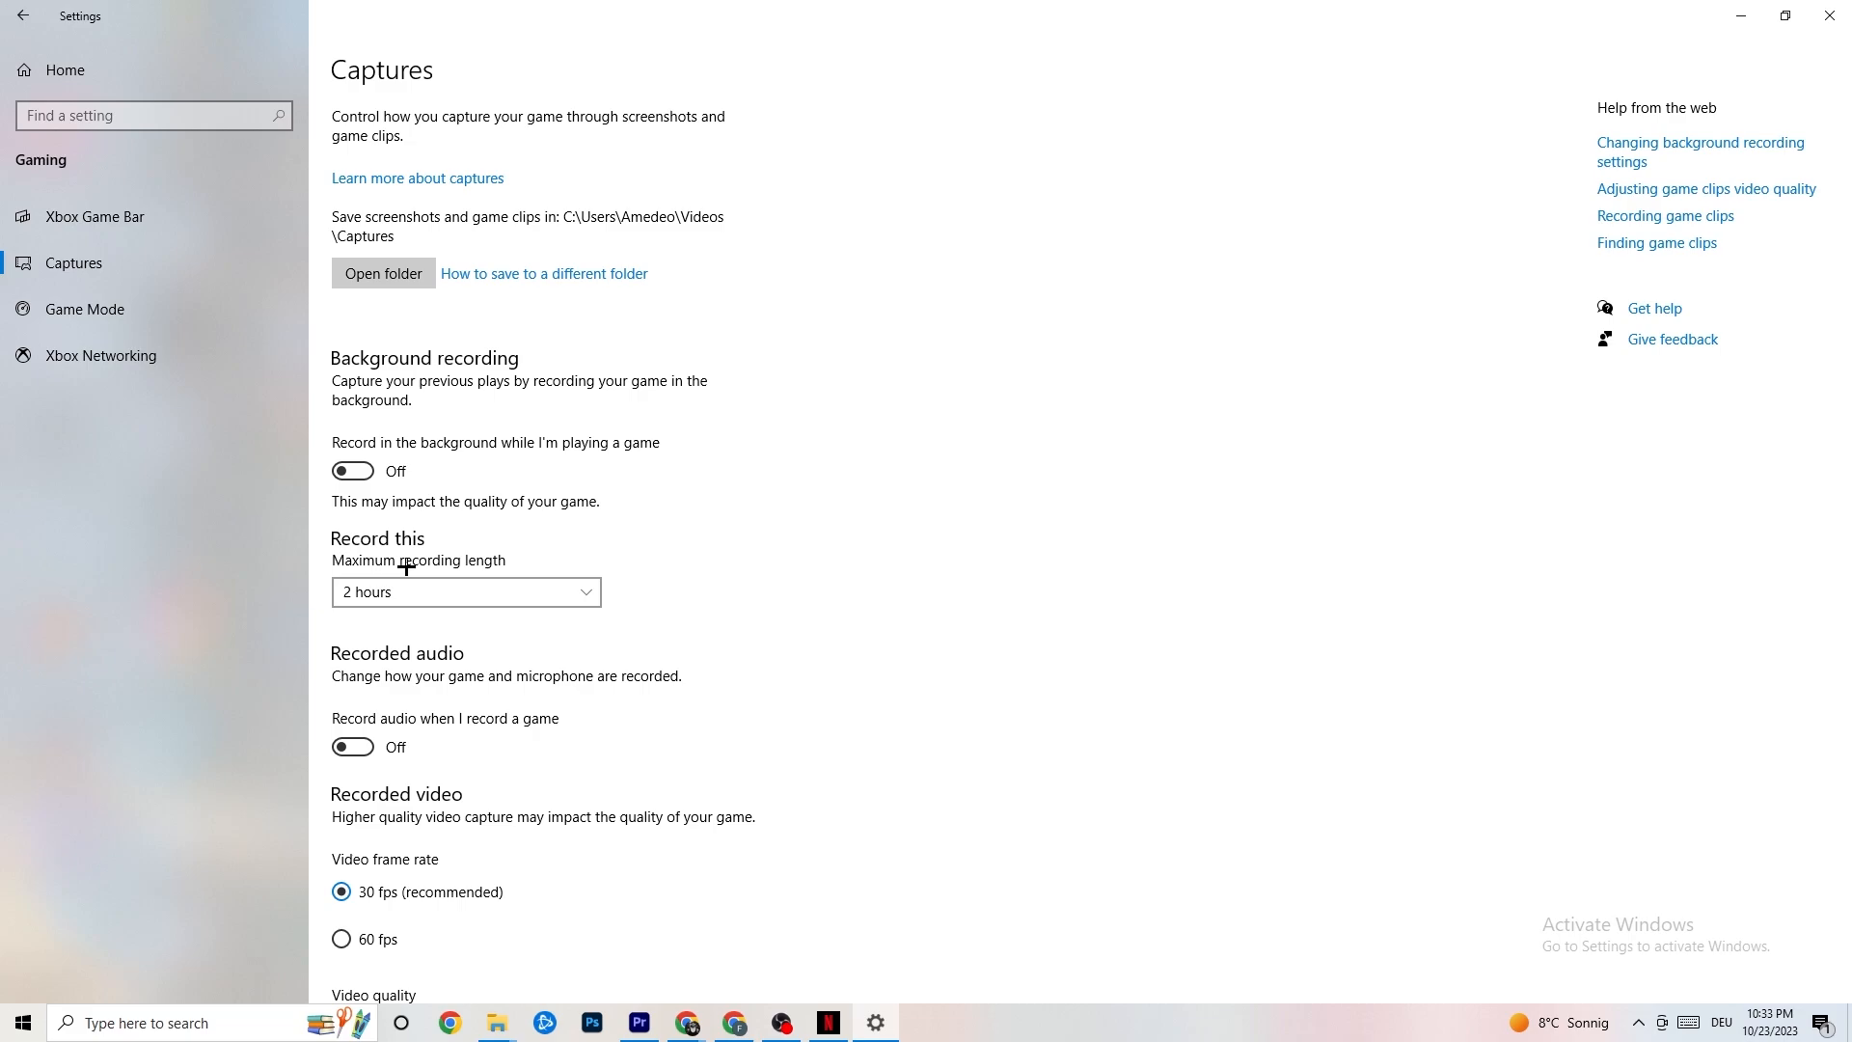
left_click(170, 310)
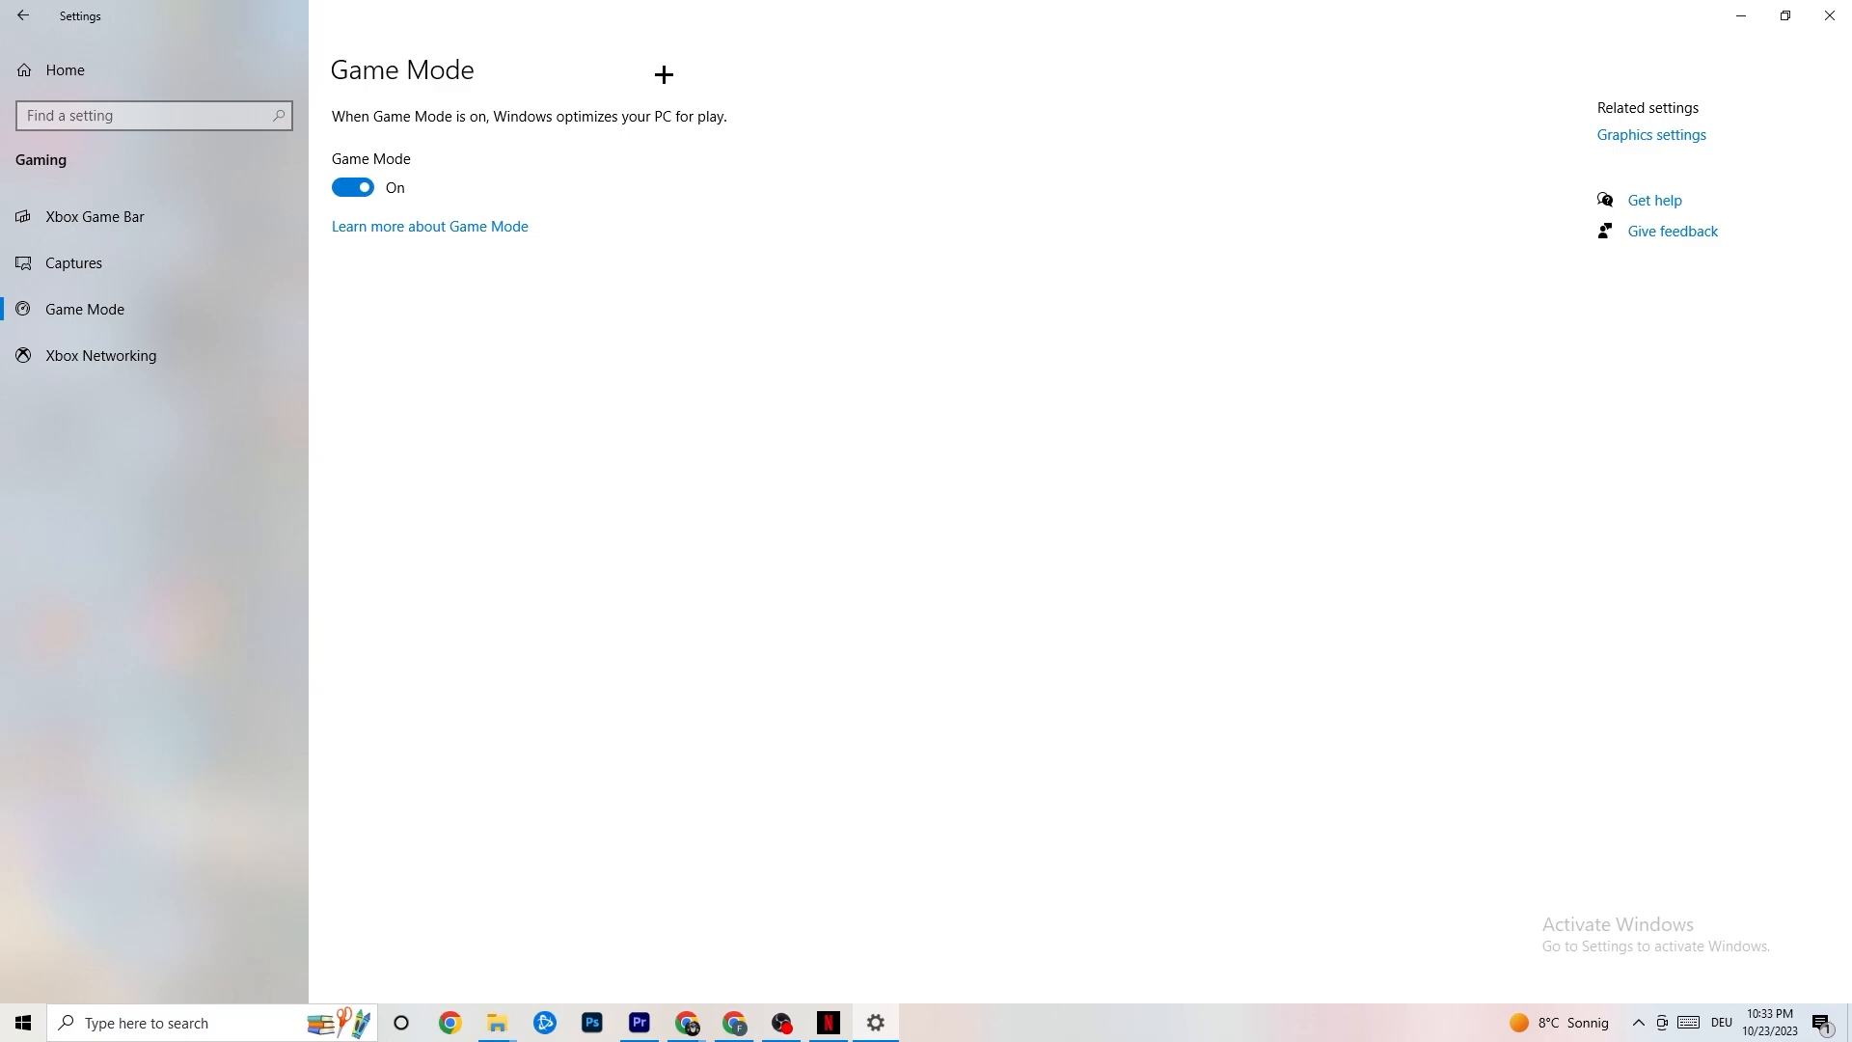
- Review the Windows Update and Troubleshoot pages under Update & Security, and close Settings
left_click(23, 16)
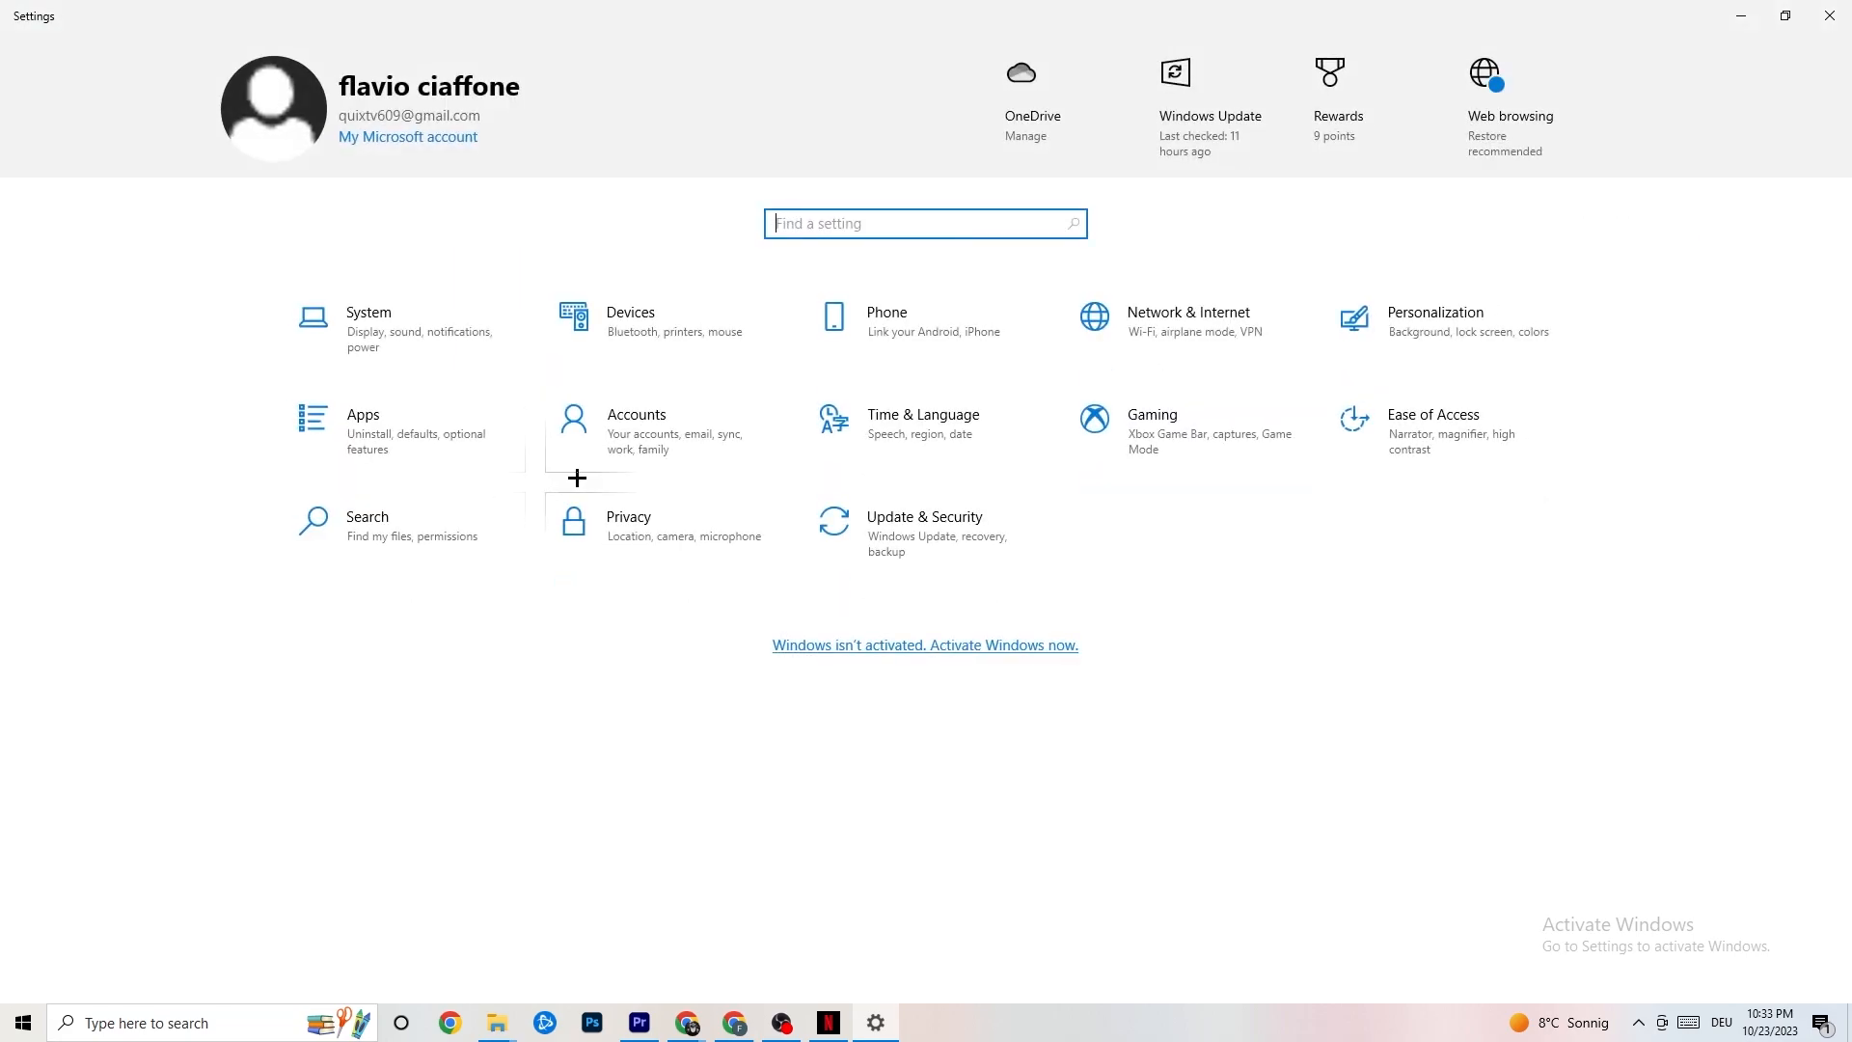
left_click(971, 550)
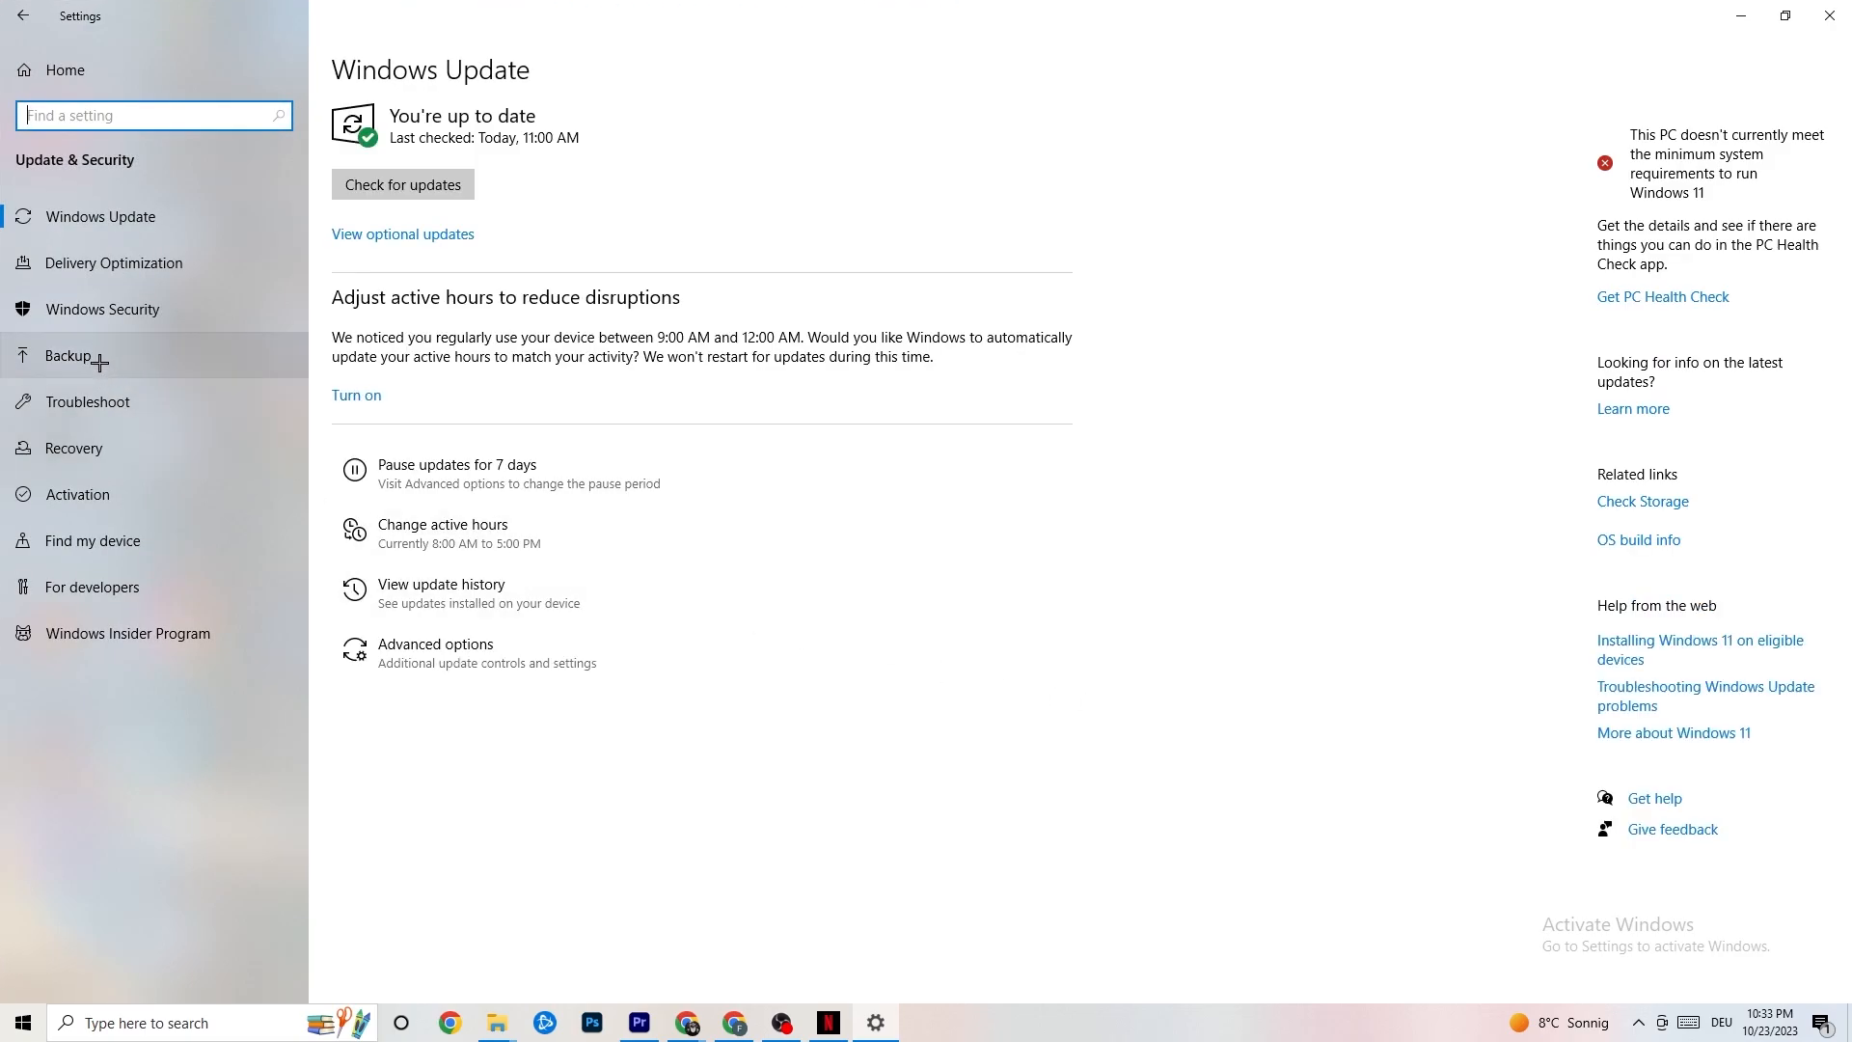
left_click(108, 393)
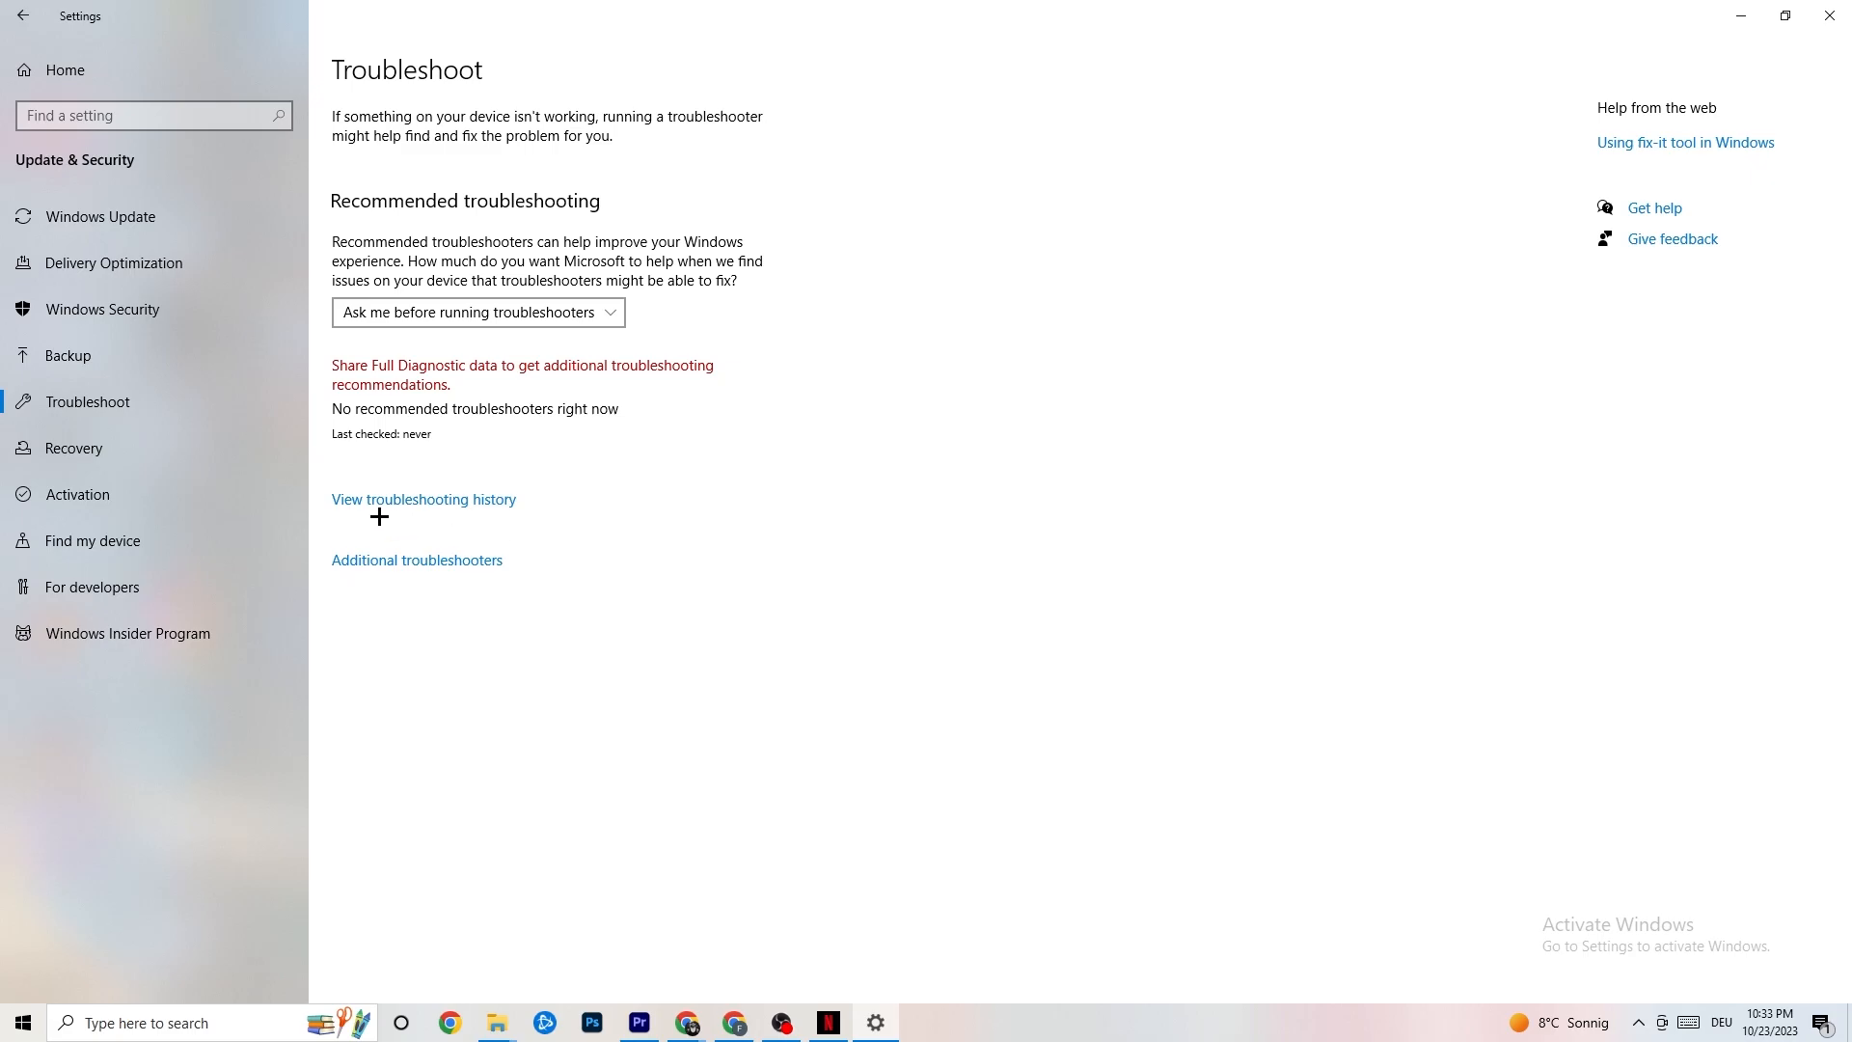
left_click(145, 218)
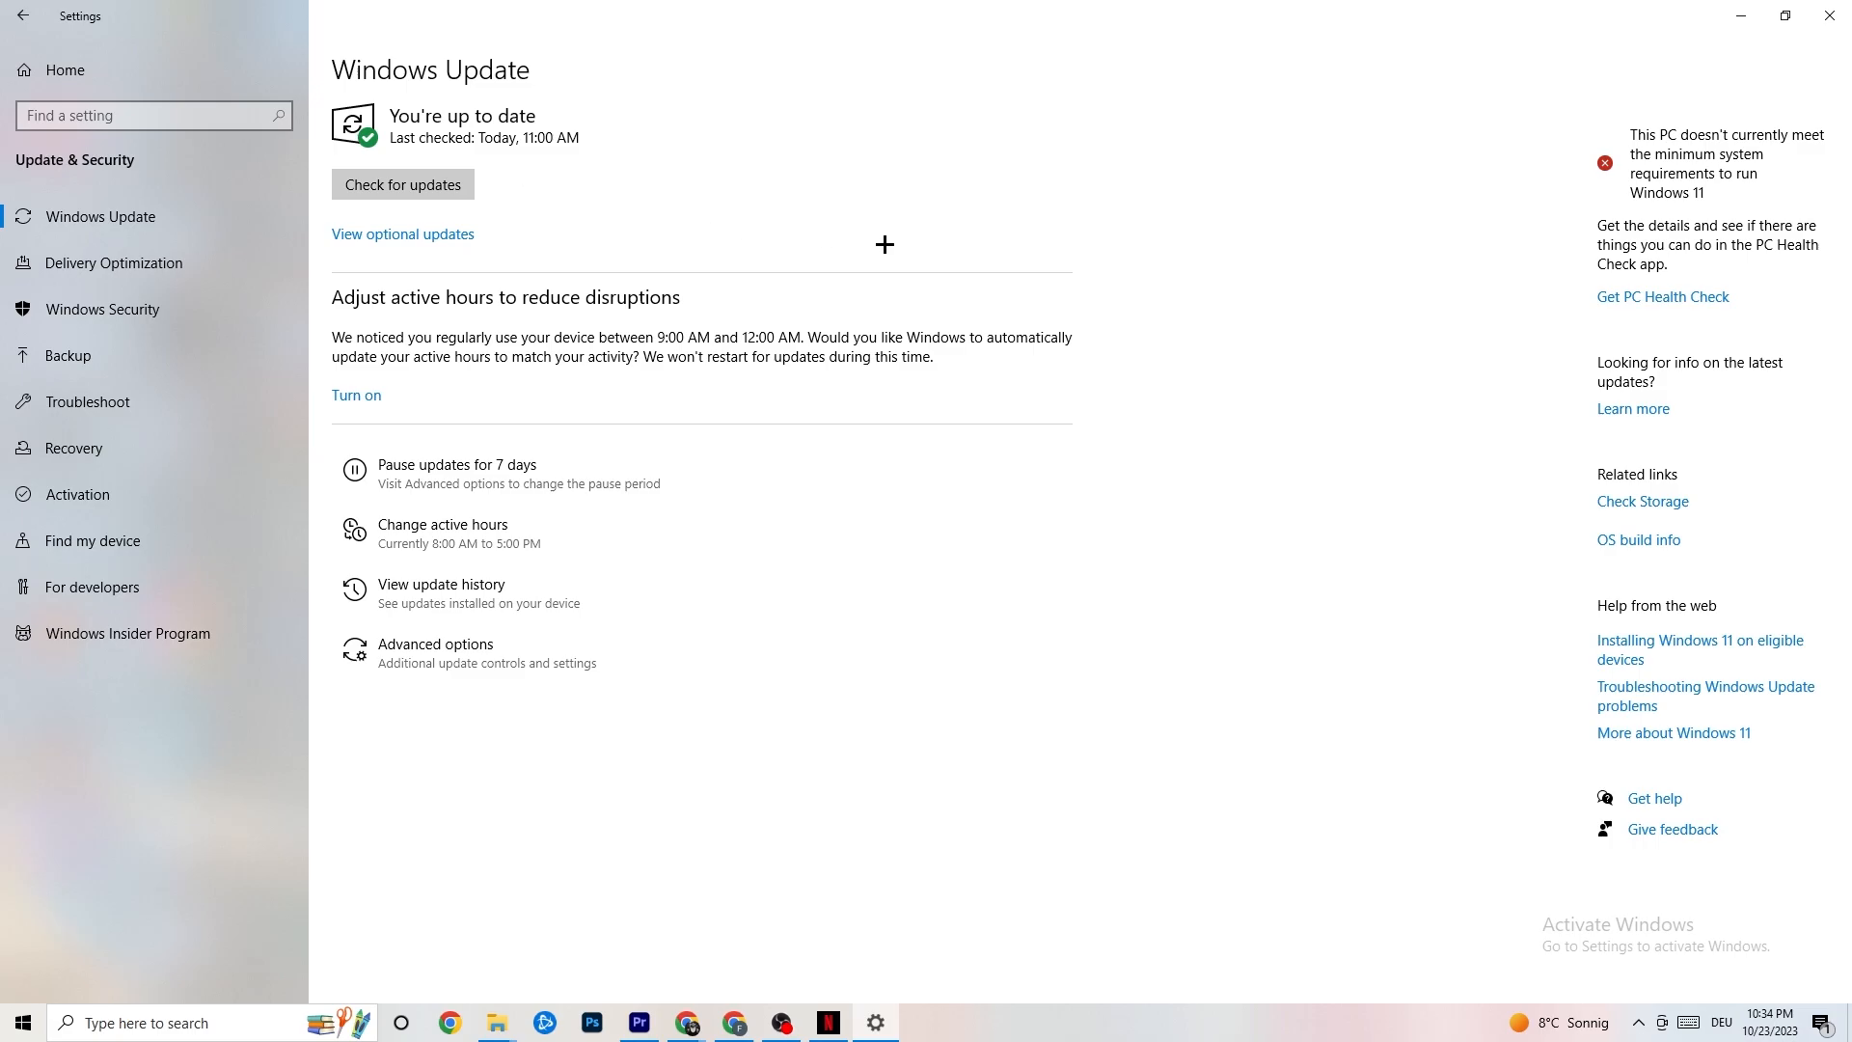
left_click(1809, 21)
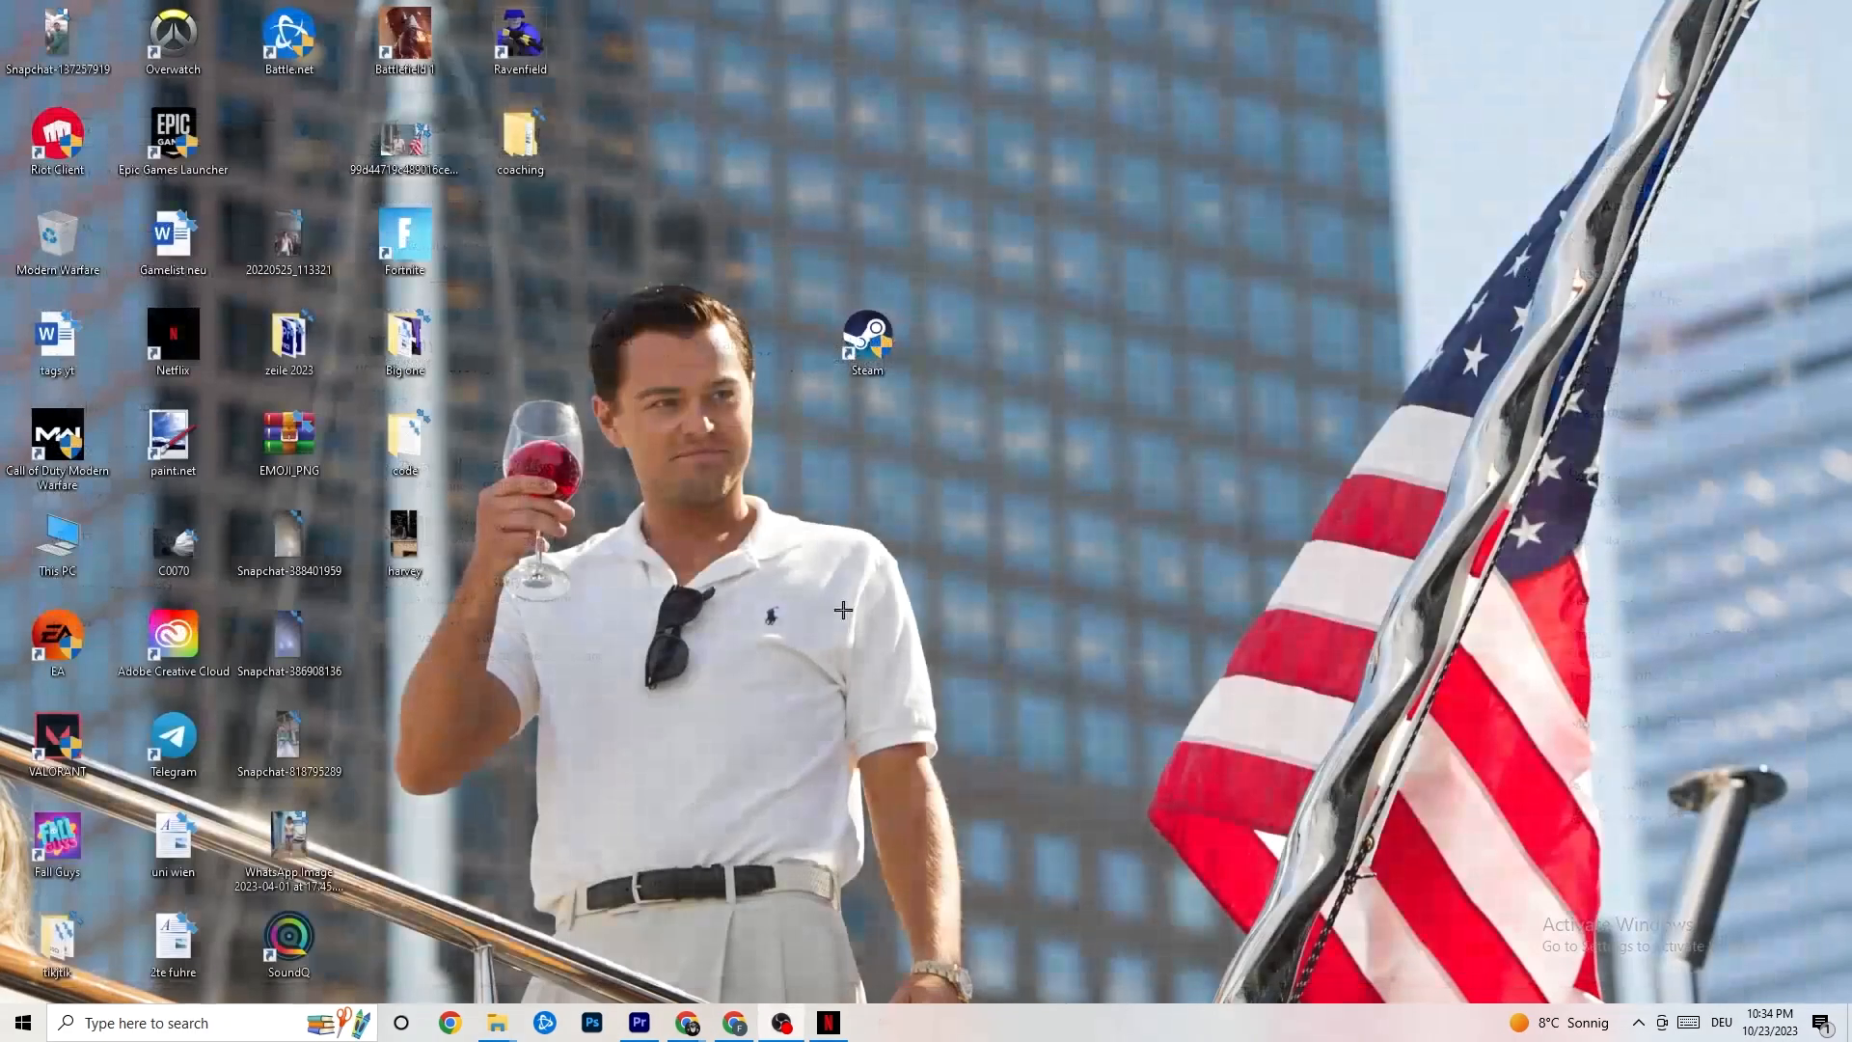